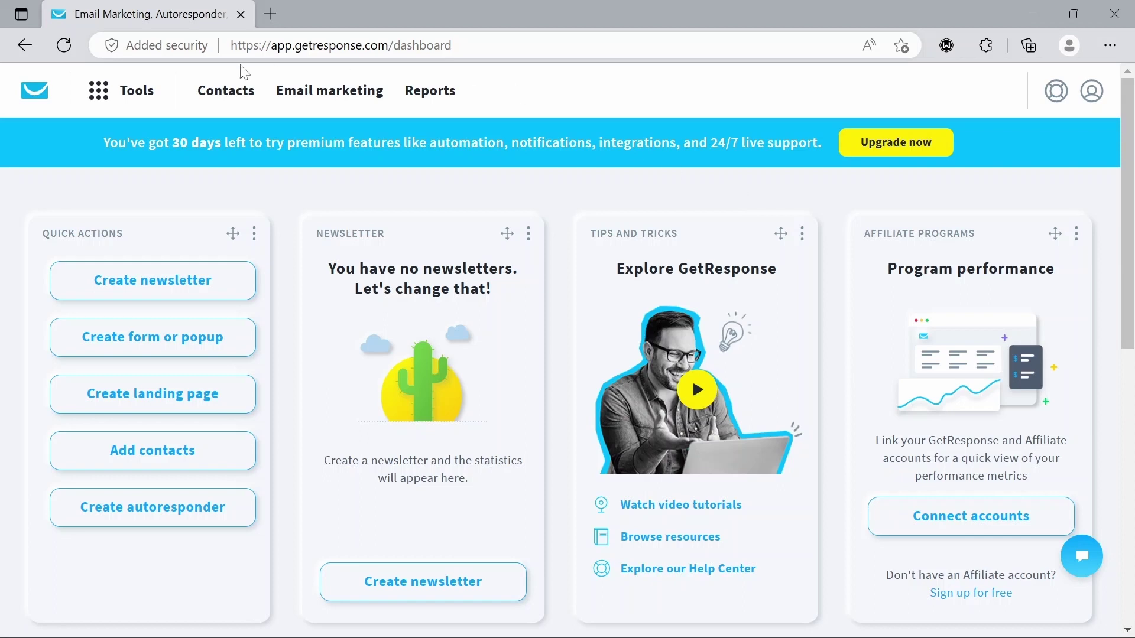
- Open the Tools menu on the GetResponse dashboard to list all tools
click(121, 93)
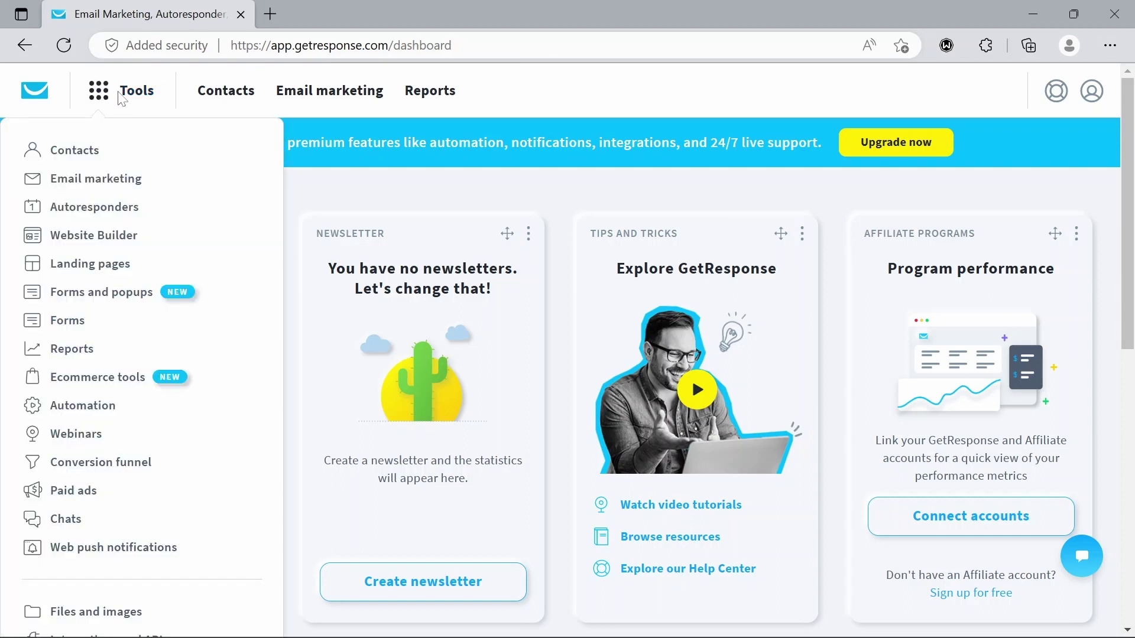
- Start a new landing page and pick the Baker's Bakery template from the gallery
click(109, 270)
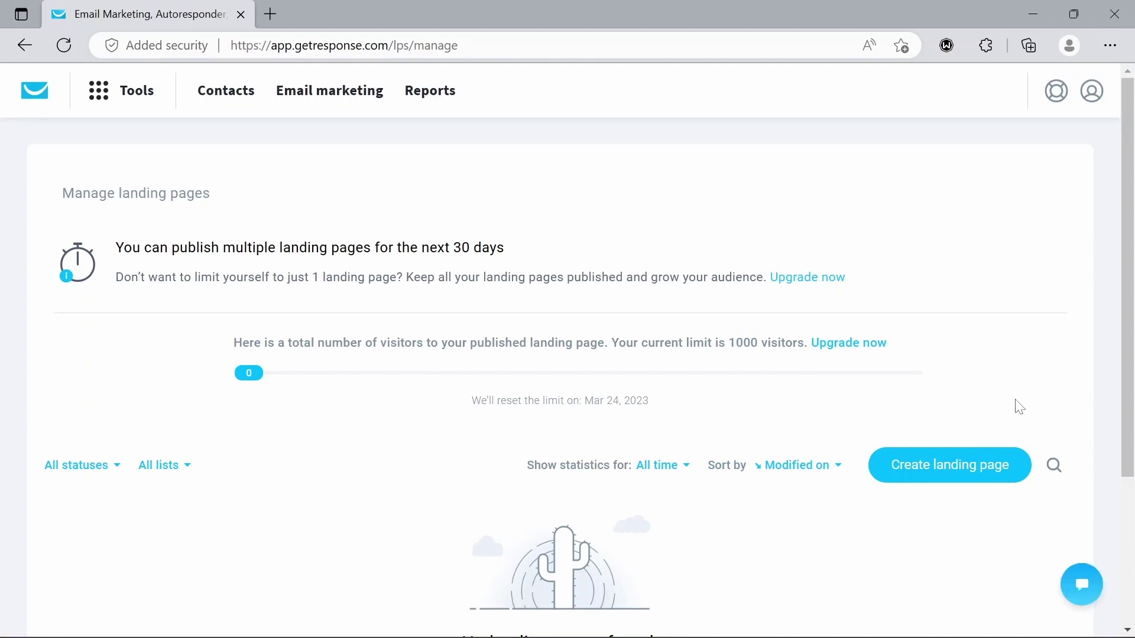
click(973, 462)
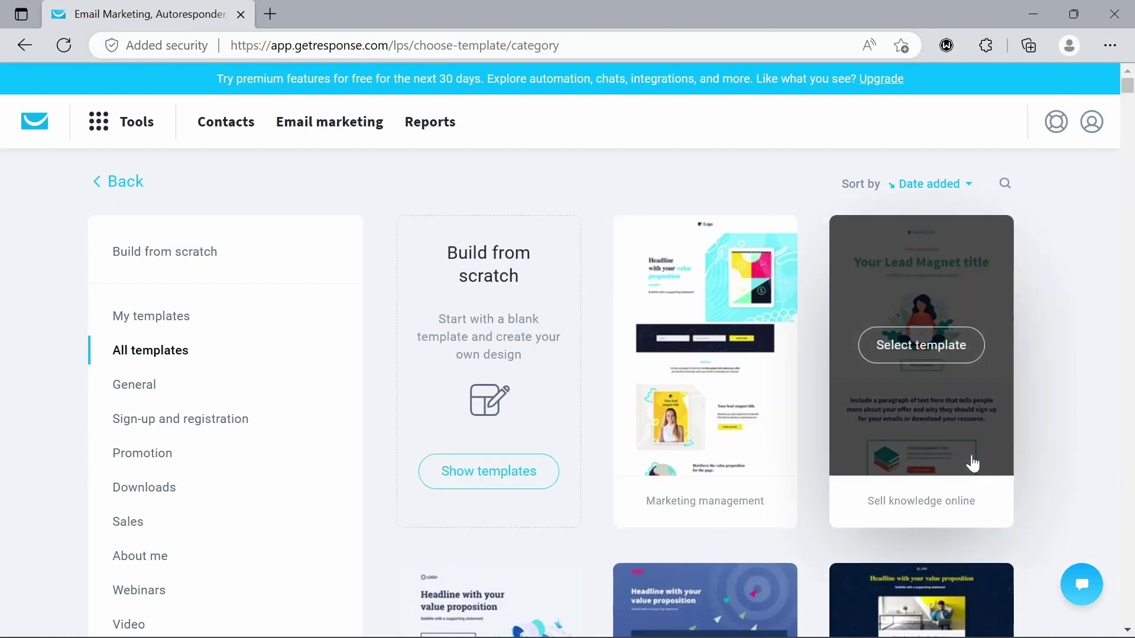
scroll(973, 463, down, 10)
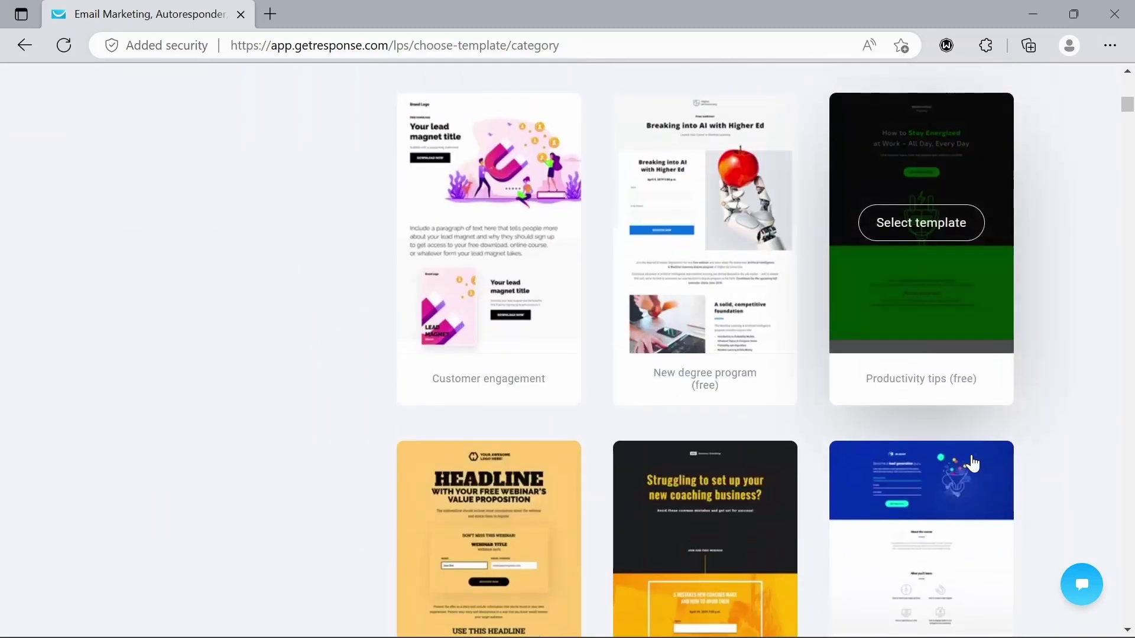
scroll(973, 465, up, 5)
scroll(972, 463, up, 6)
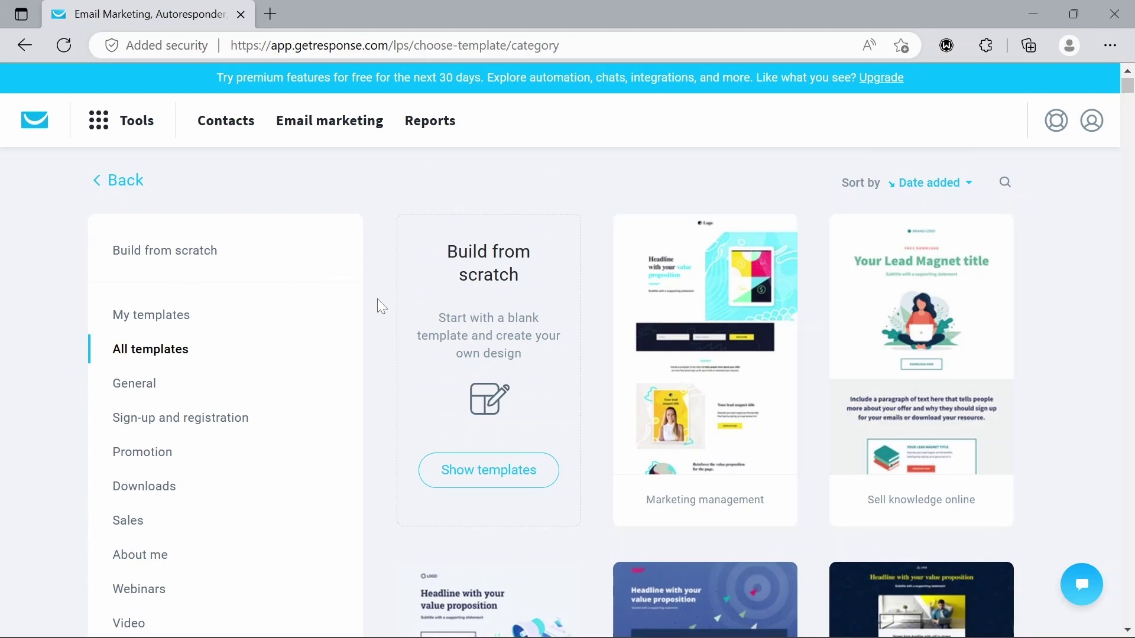
scroll(378, 302, down, 13)
scroll(377, 300, down, 20)
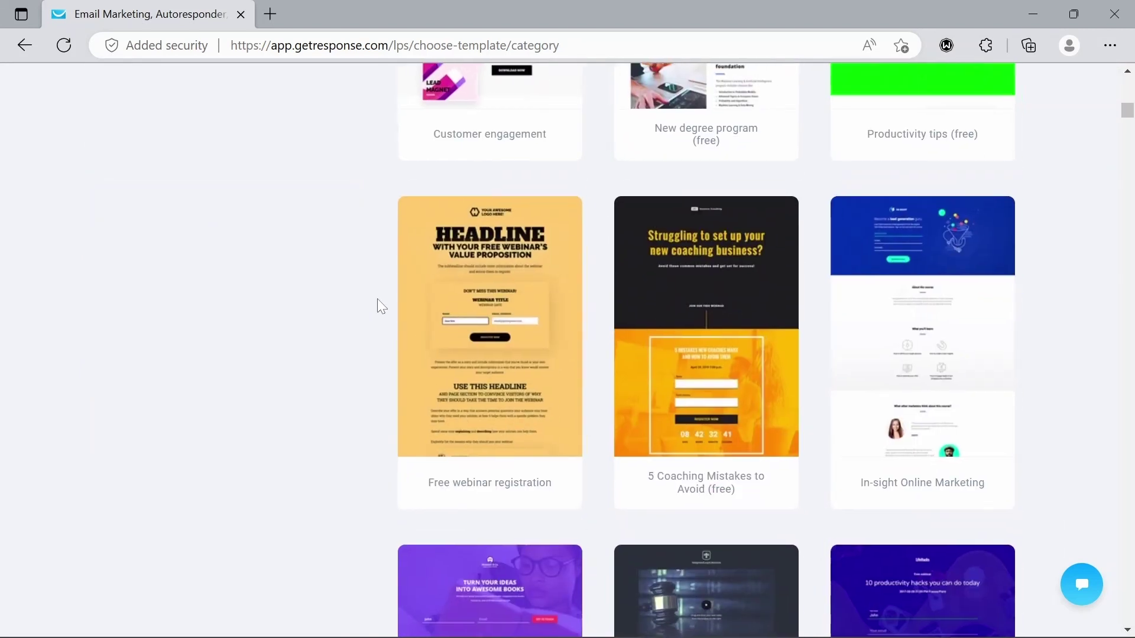
scroll(378, 303, down, 17)
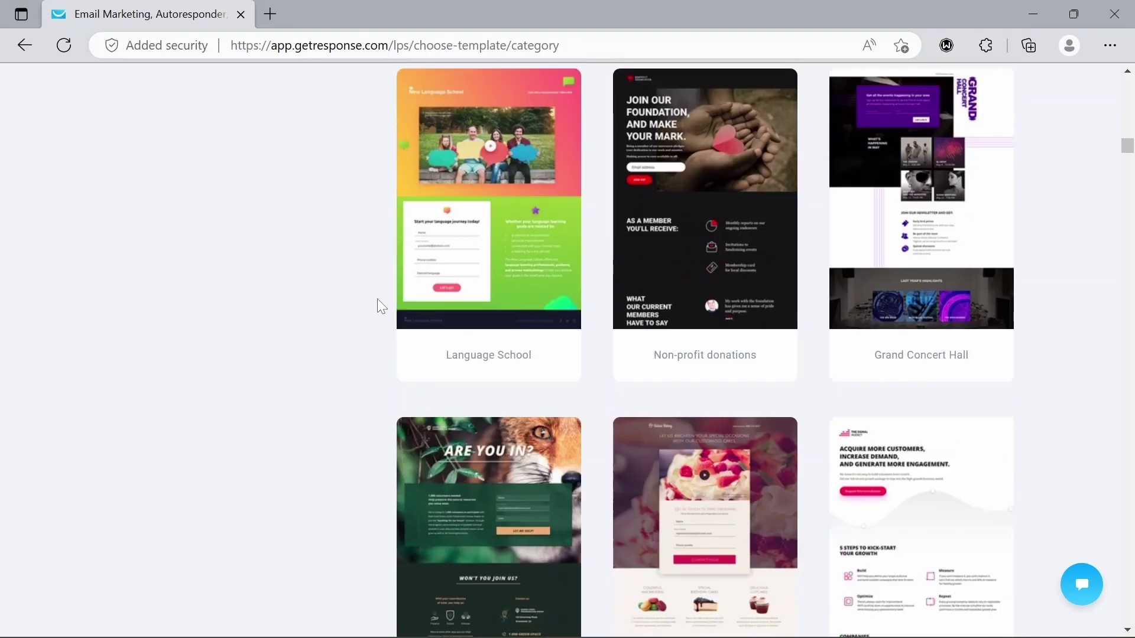
scroll(378, 299, up, 4)
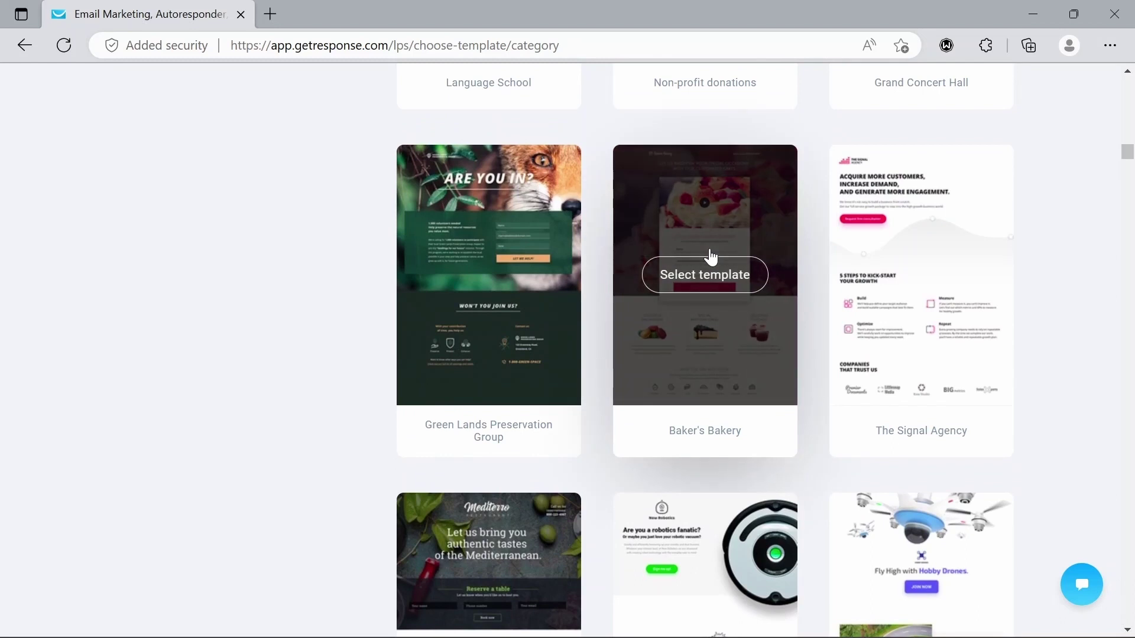
click(711, 256)
- Name the new landing page 'Bella's Bakery' and continue into the editor
text(B)
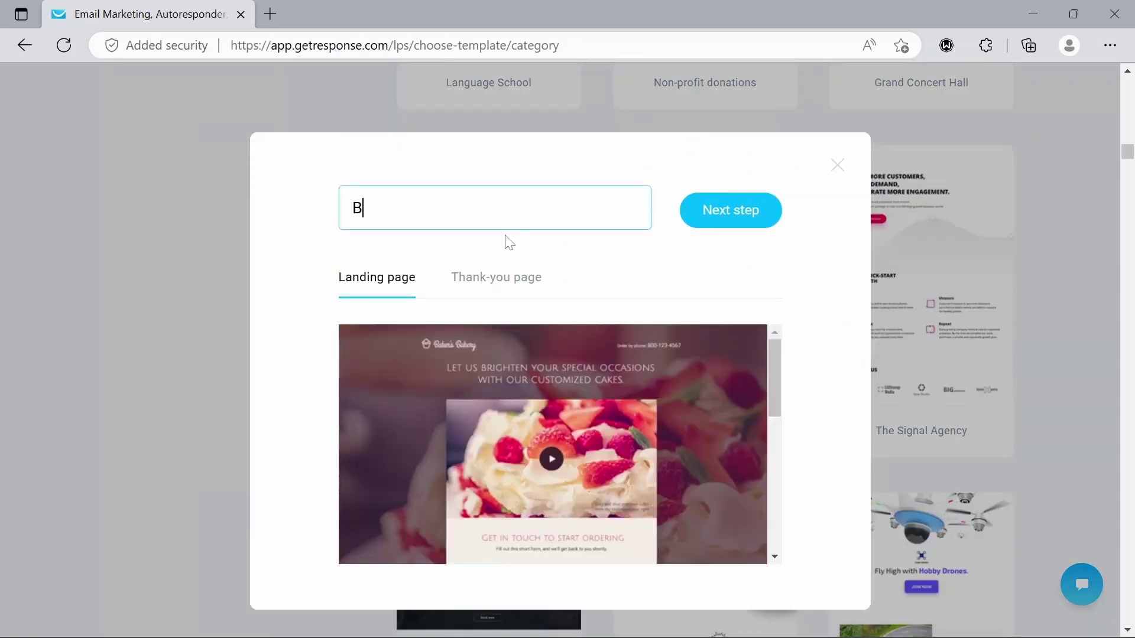
text(ella's Bakery)
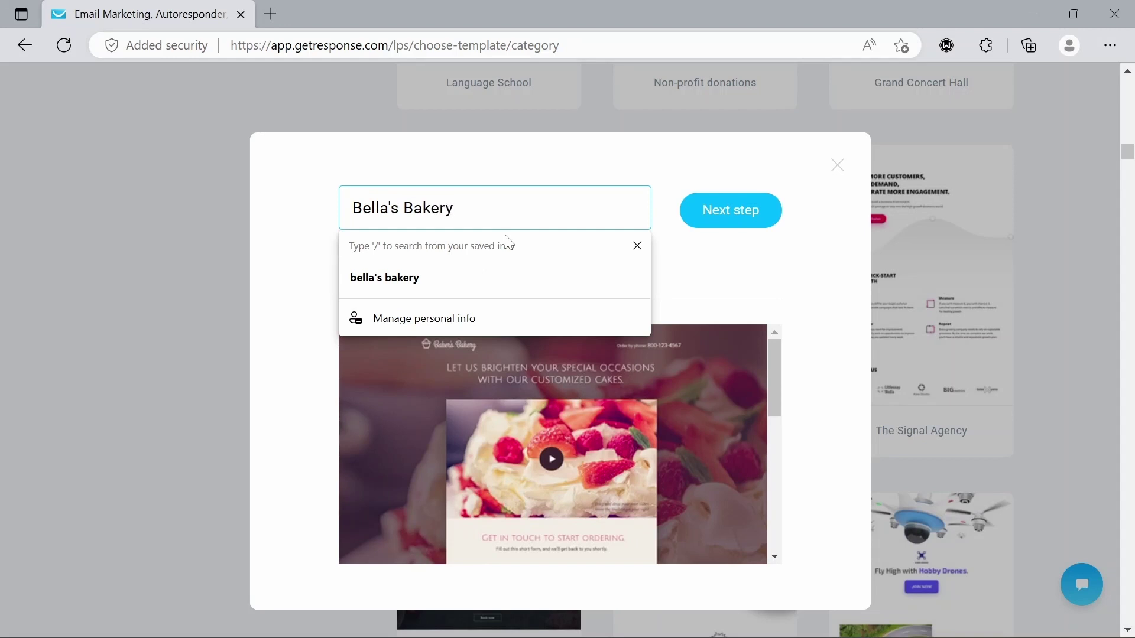
click(690, 259)
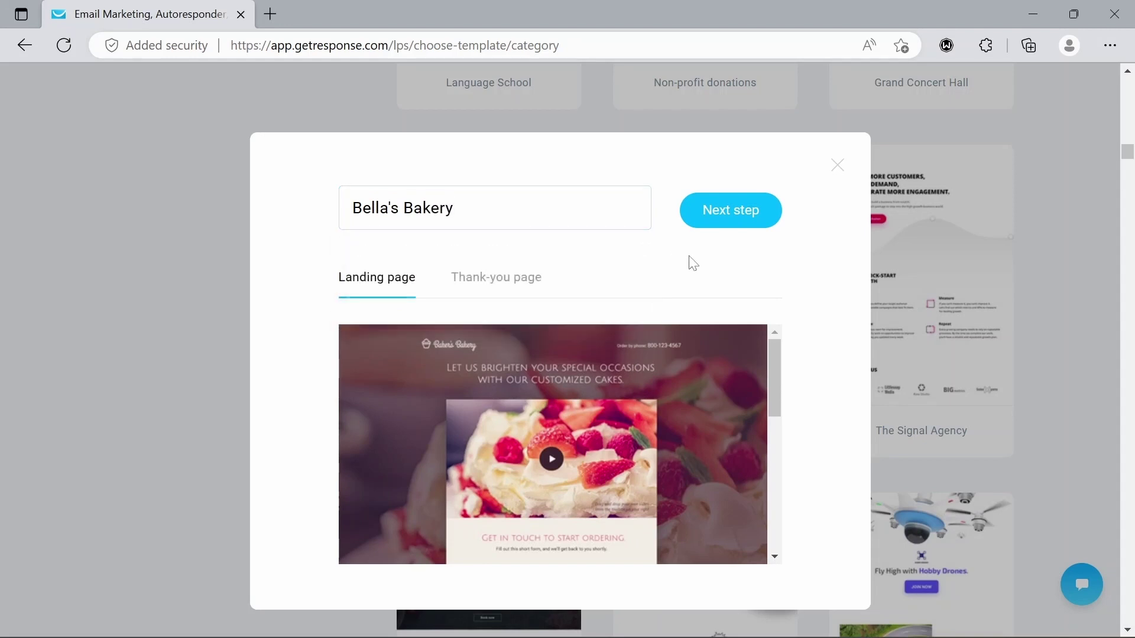
click(733, 213)
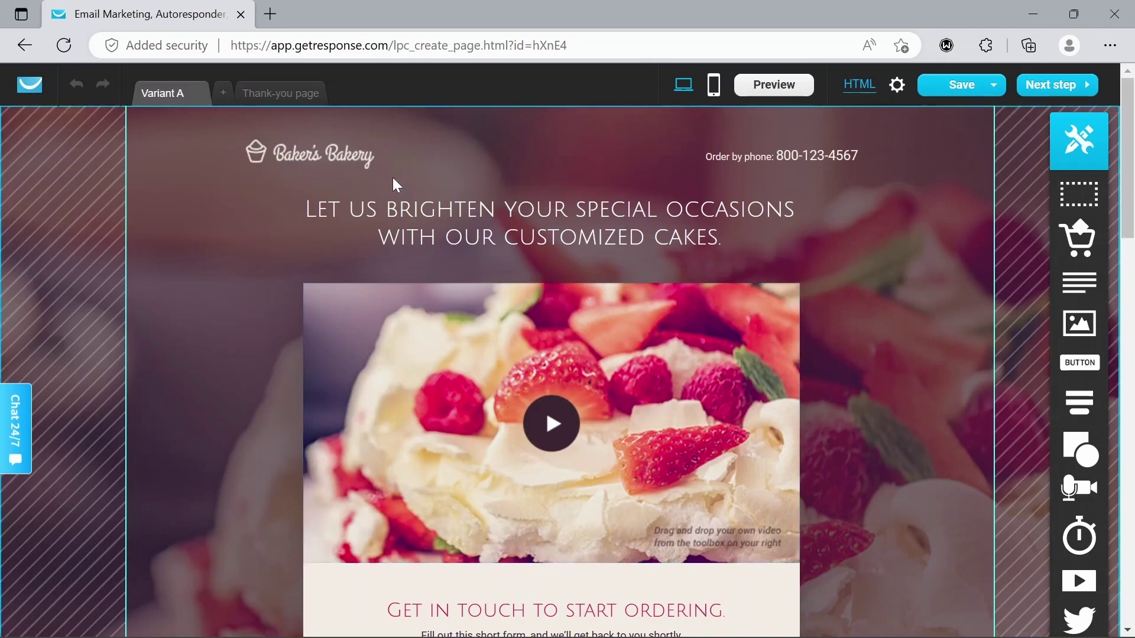
click(736, 239)
click(736, 239)
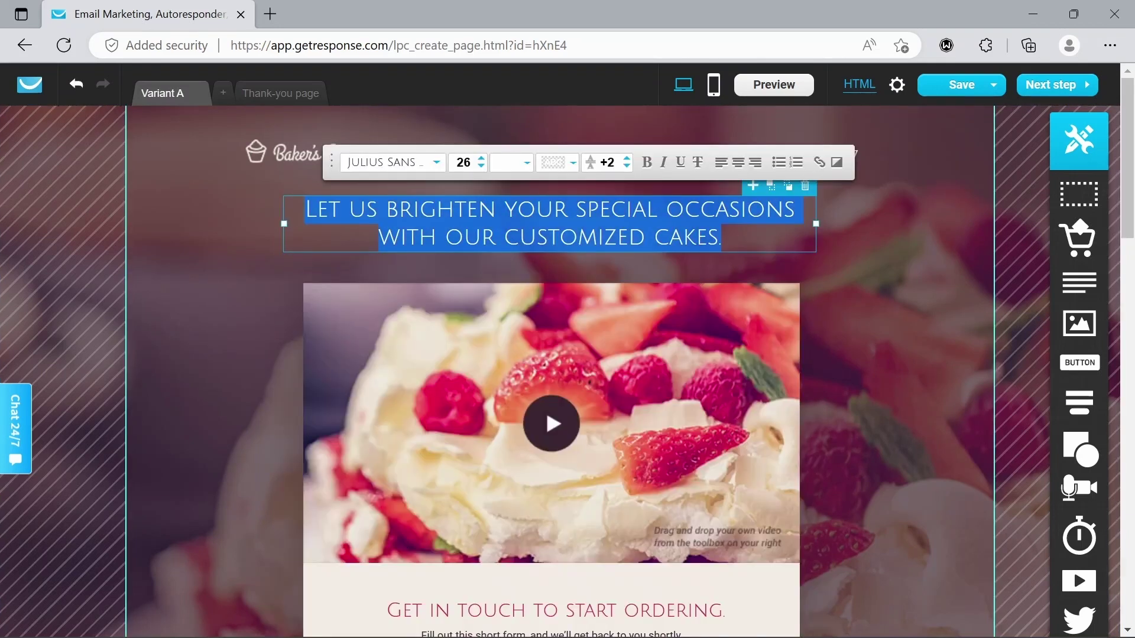
click(723, 238)
key(BackSpace)
key(BackSpace)
key(BackSpace)
key(BackSpace)
key(BackSpace)
key(BackSpace)
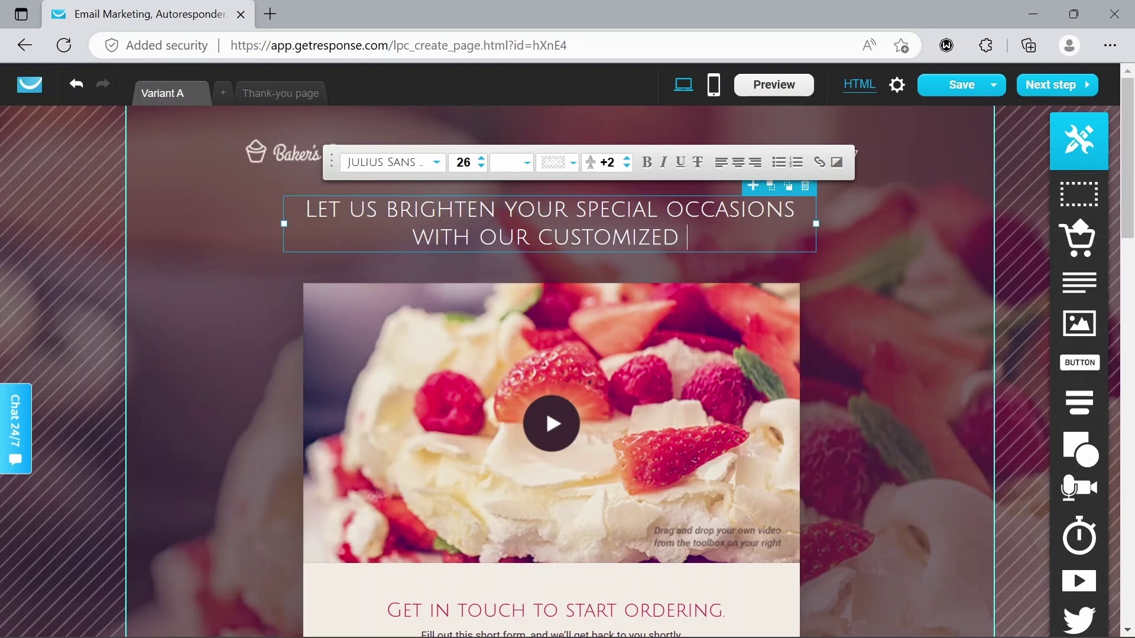
text(CAKES.)
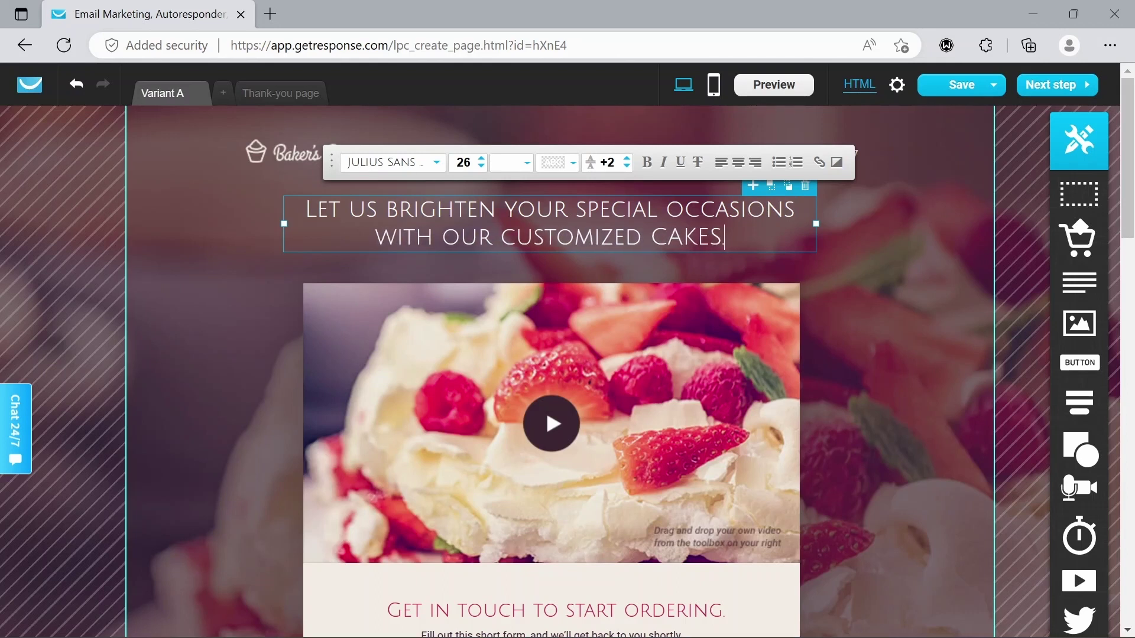
click(655, 363)
click(654, 363)
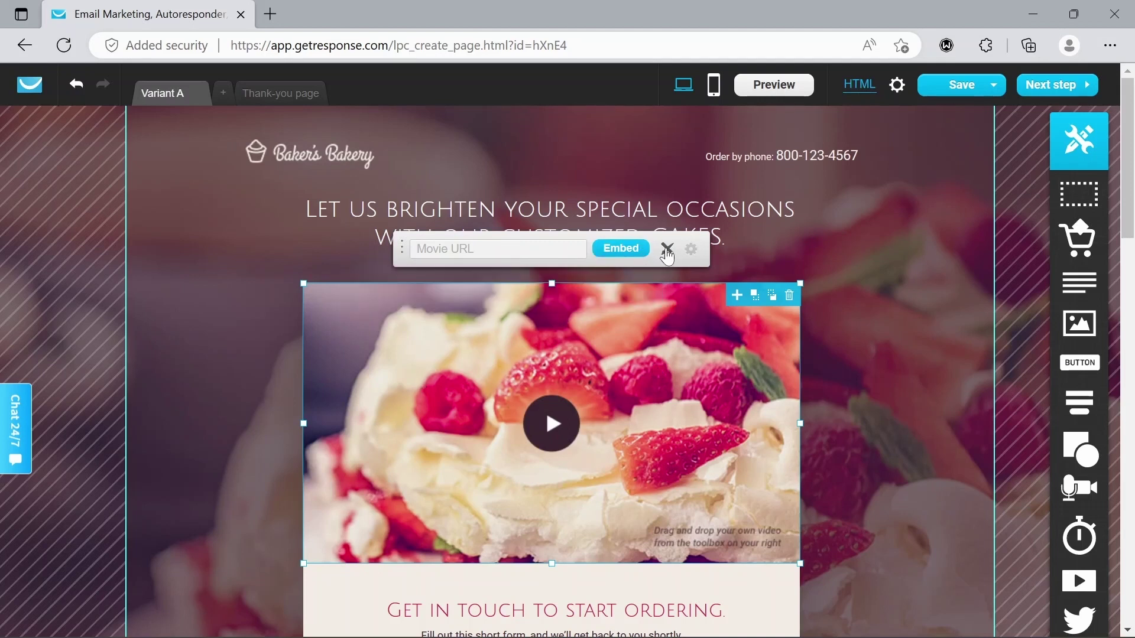
click(834, 267)
scroll(834, 267, down, 5)
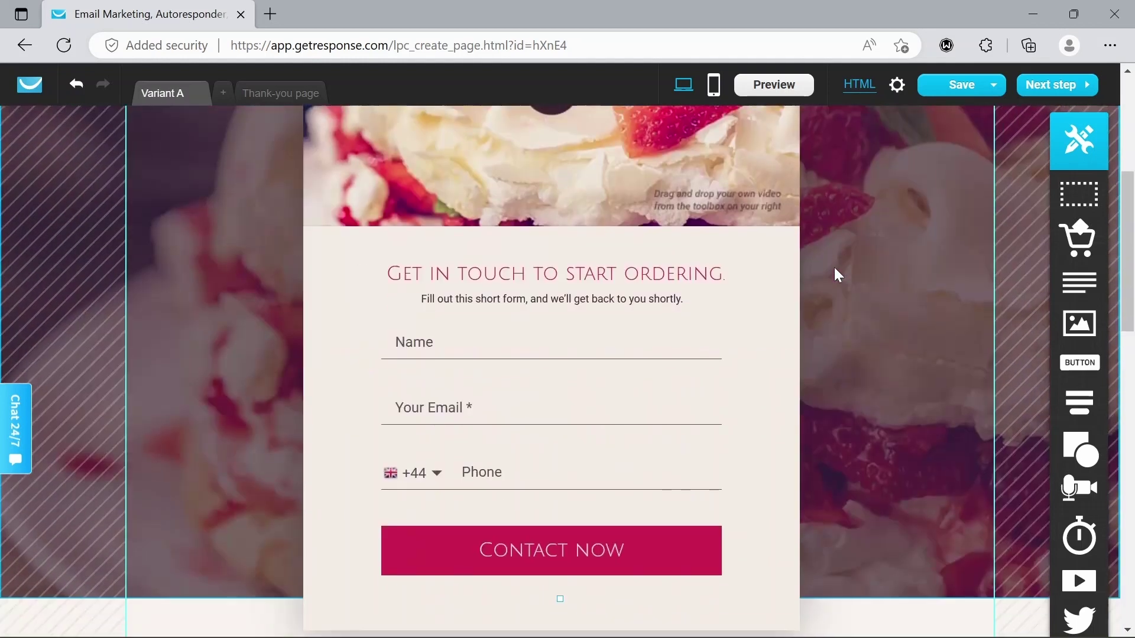
scroll(834, 271, down, 8)
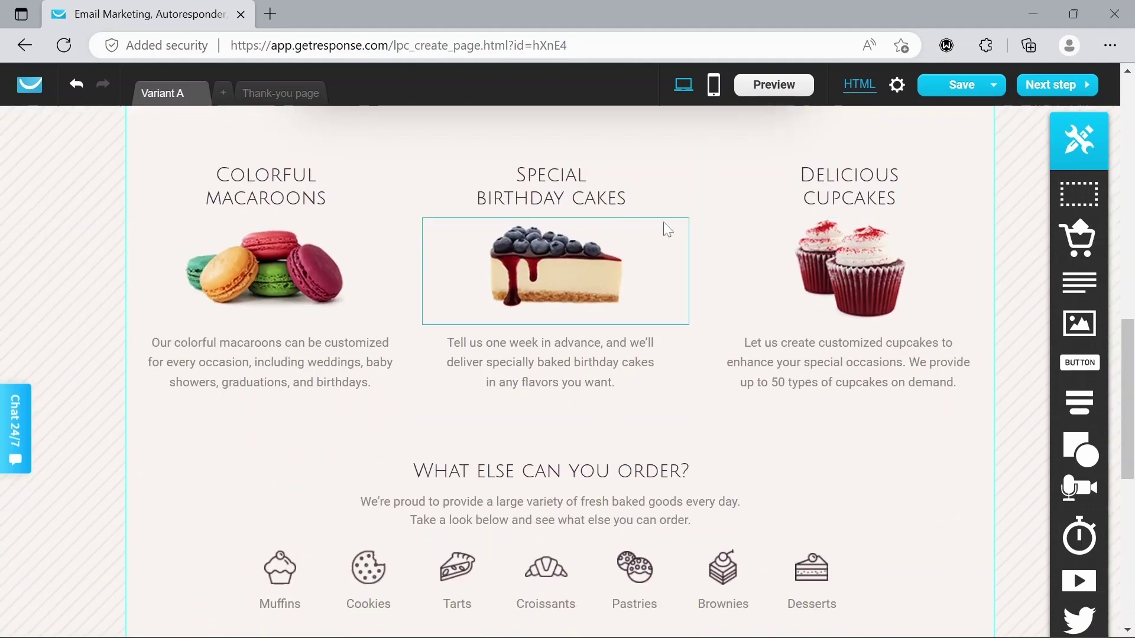
click(530, 261)
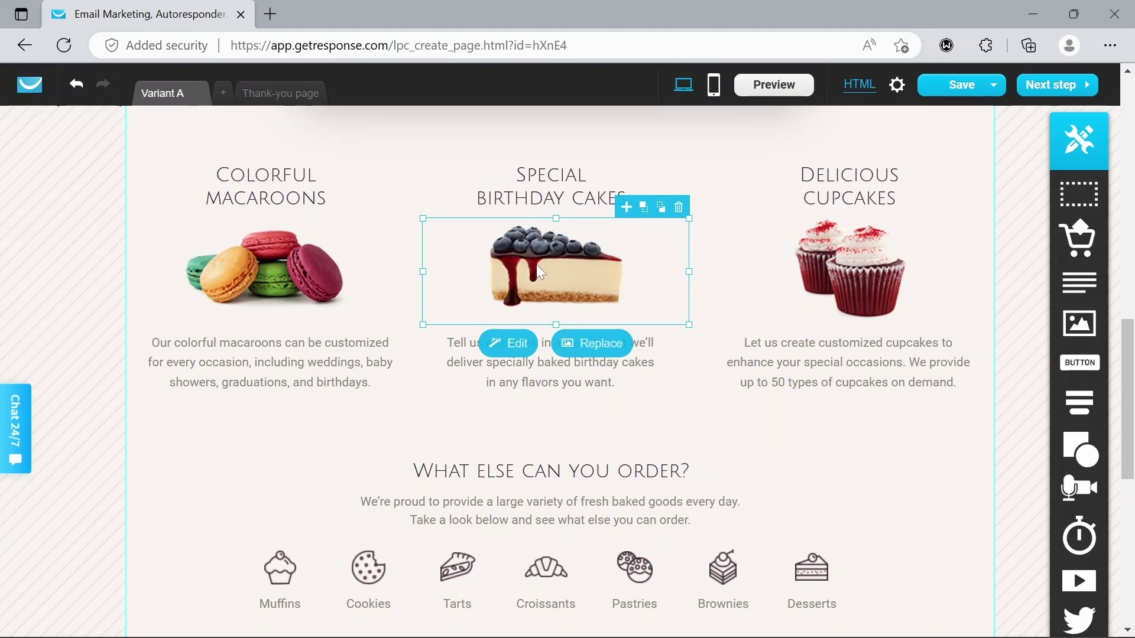
click(598, 349)
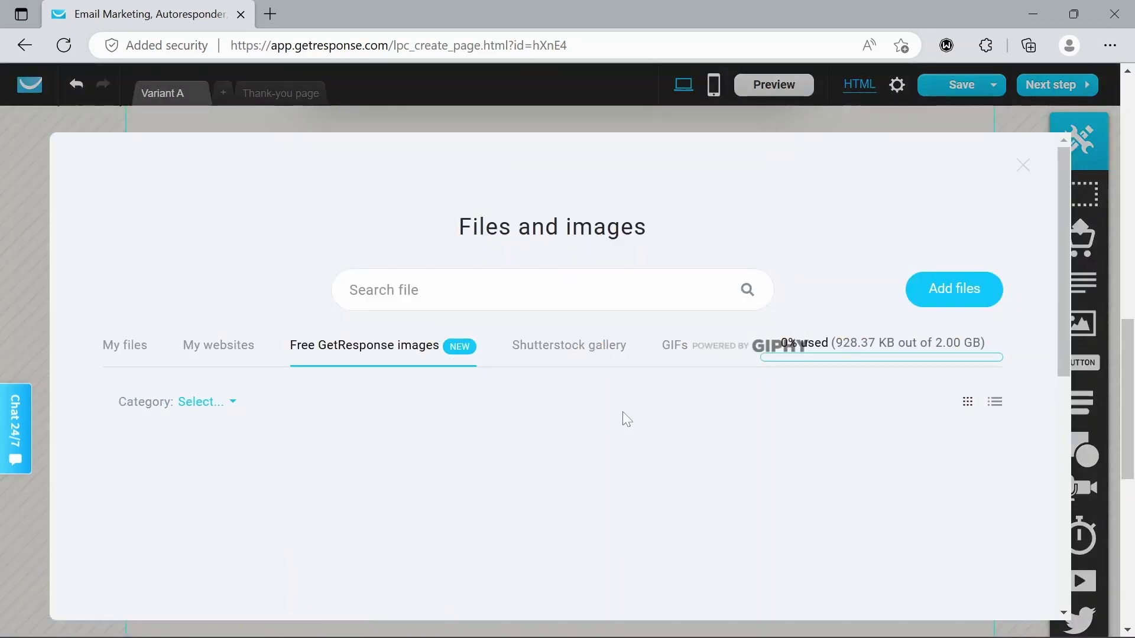
scroll(627, 419, down, 10)
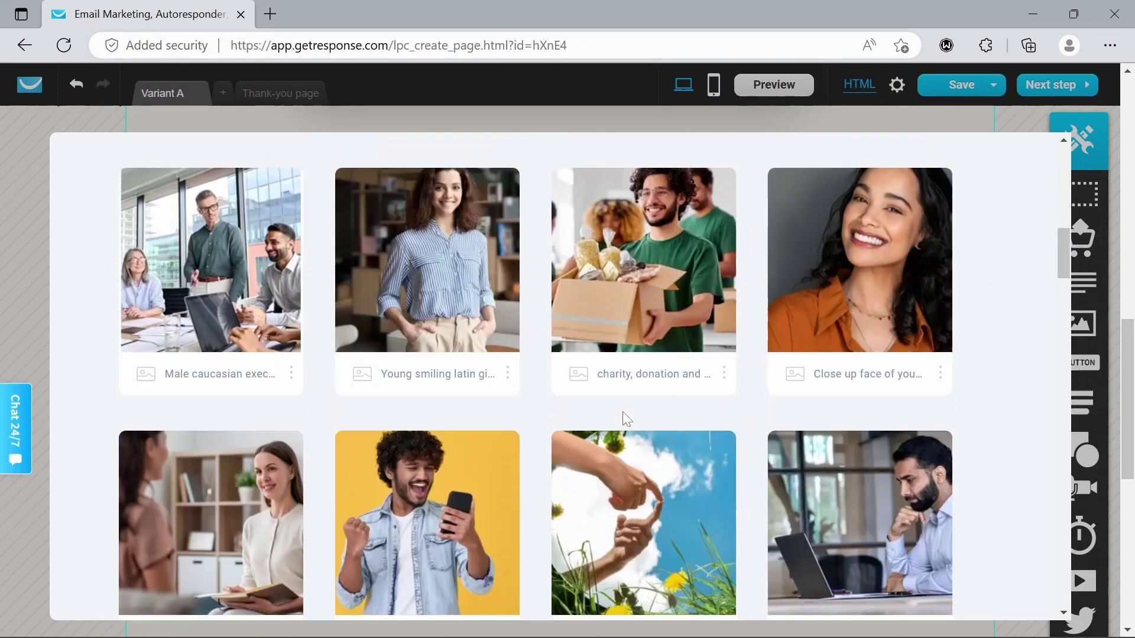
scroll(627, 419, down, 5)
scroll(627, 418, up, 12)
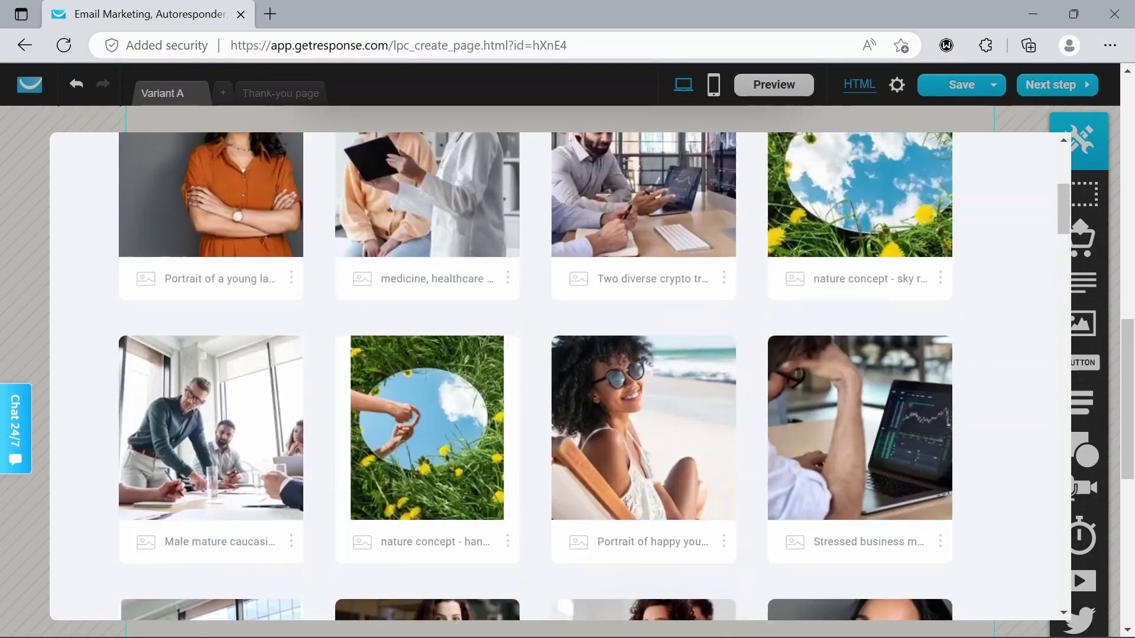
scroll(623, 418, up, 5)
click(543, 278)
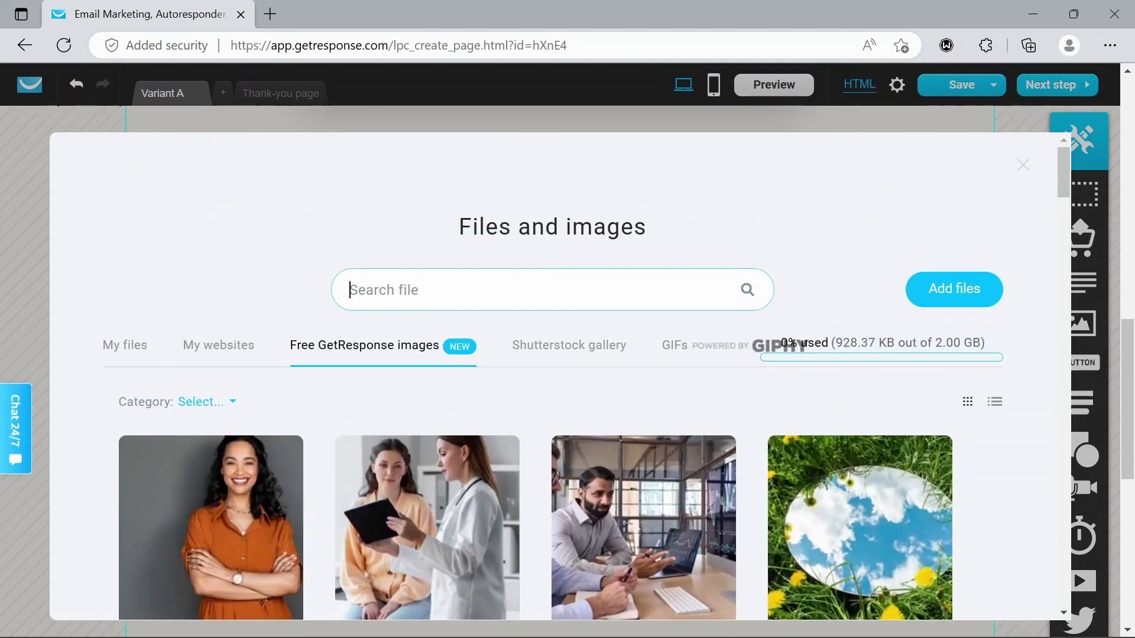
text(cakes)
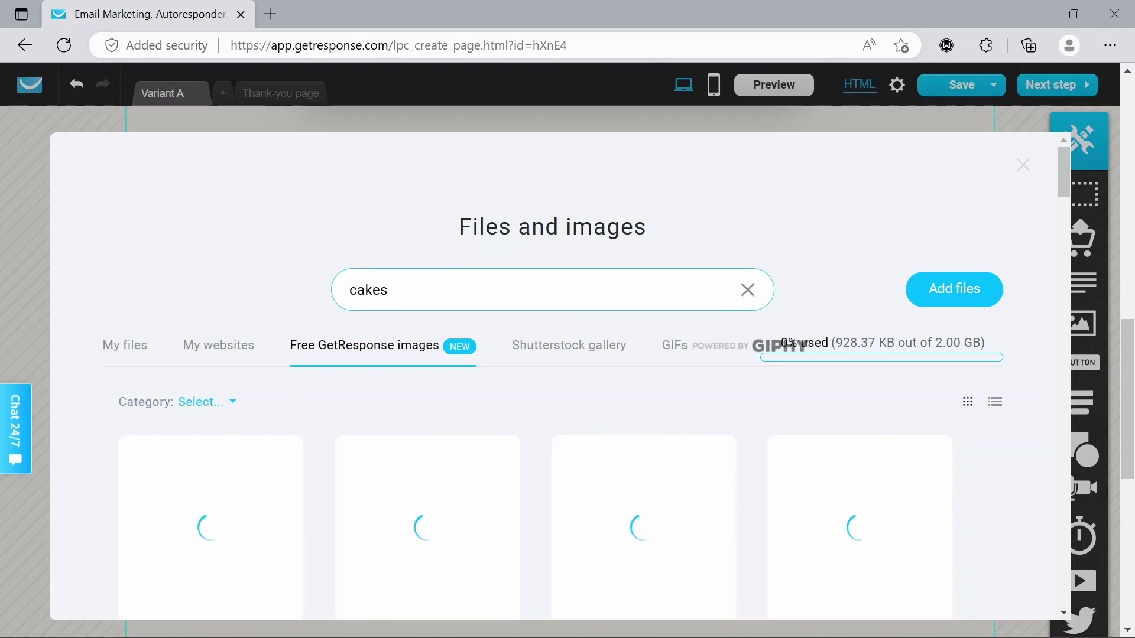
scroll(544, 286, down, 3)
scroll(543, 286, down, 3)
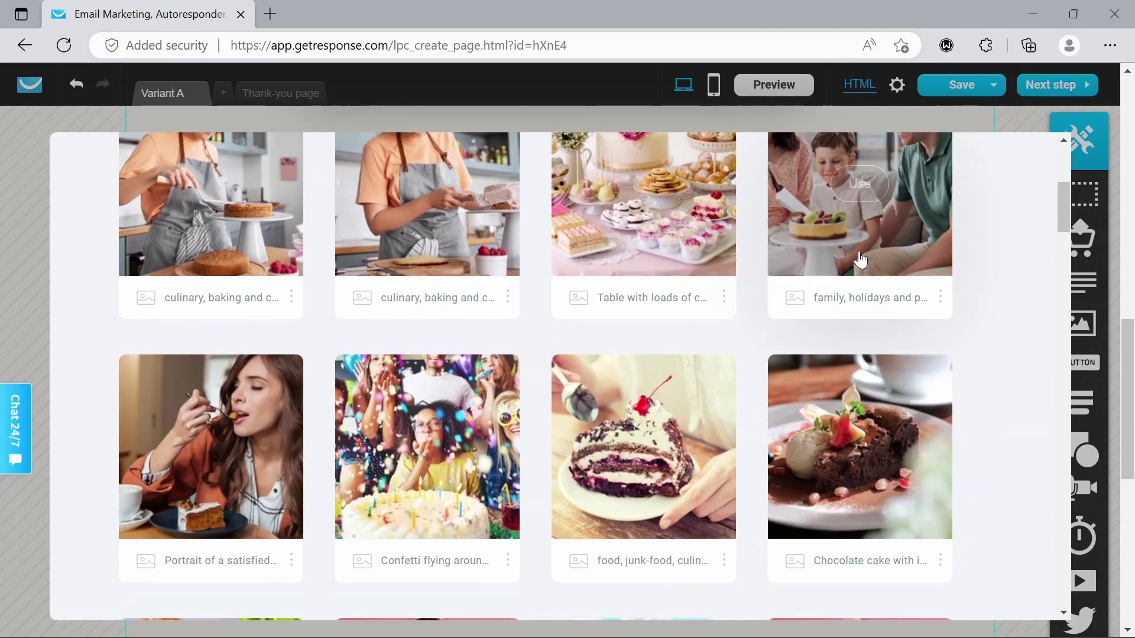
click(1017, 116)
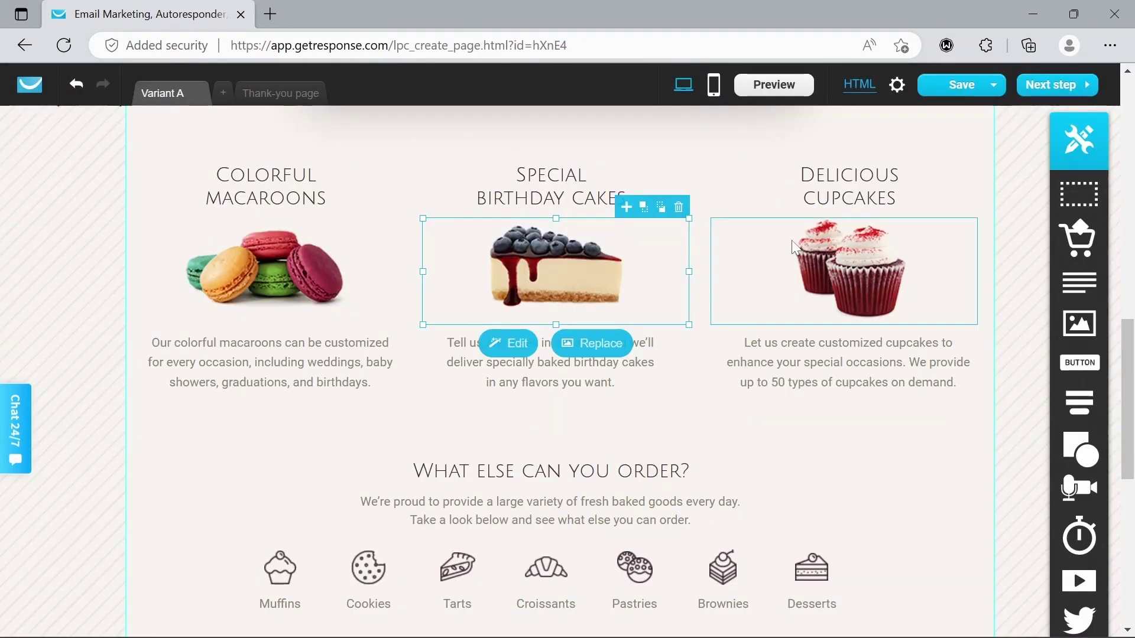
scroll(792, 240, up, 10)
- Drop a product section at the page top, then cancel adding a product and close the store dialog
scroll(792, 240, up, 2)
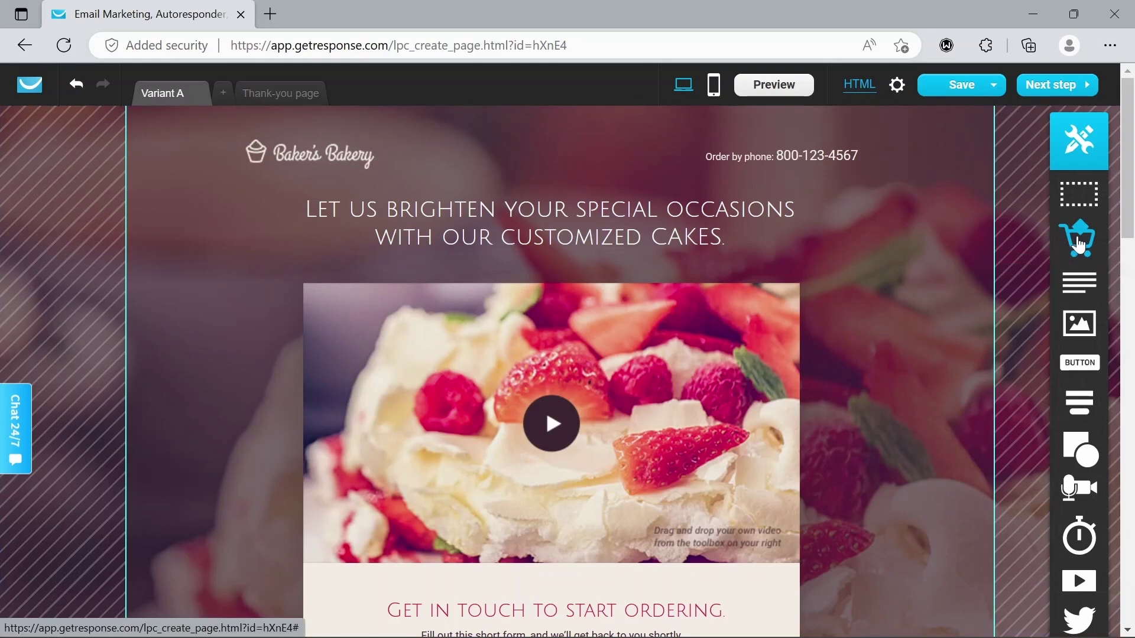
drag(1073, 243, 682, 201)
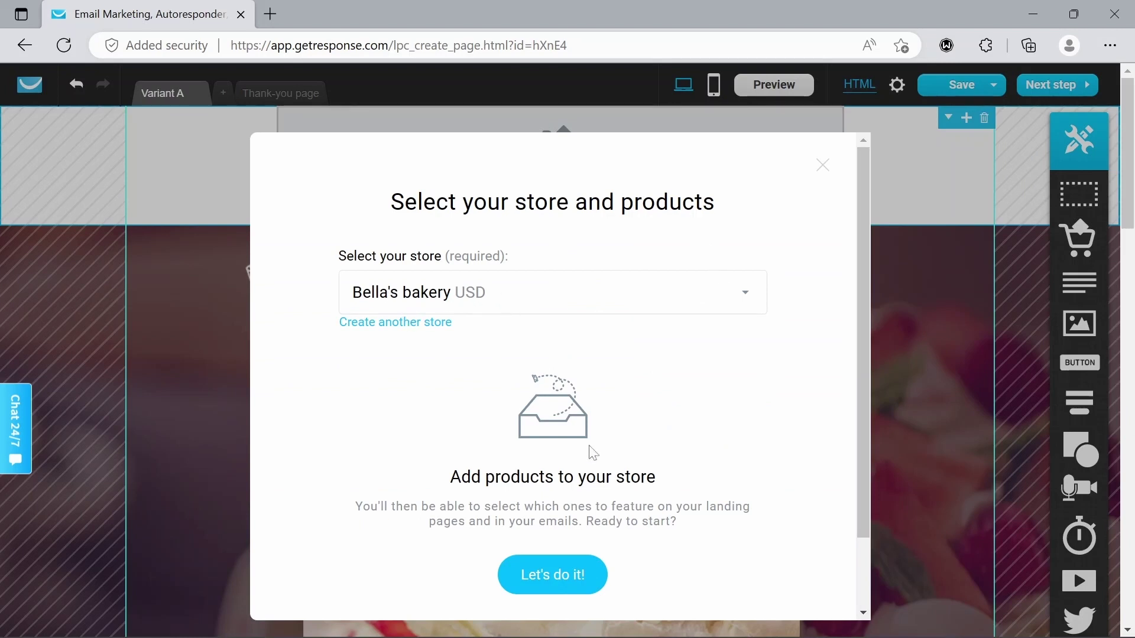
click(553, 591)
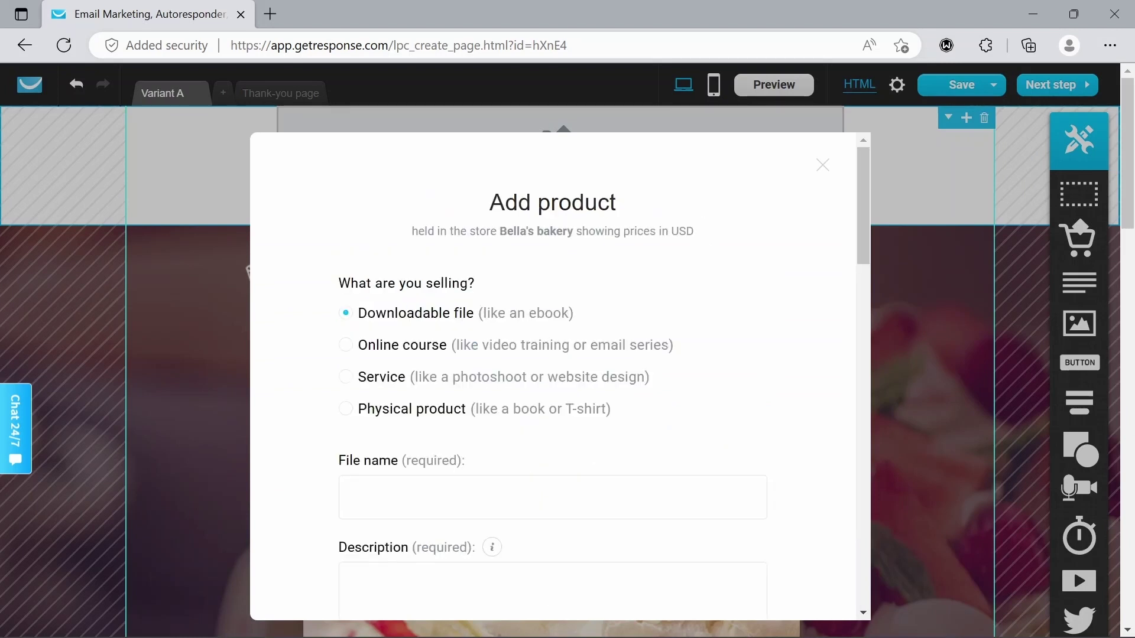
scroll(570, 522, down, 20)
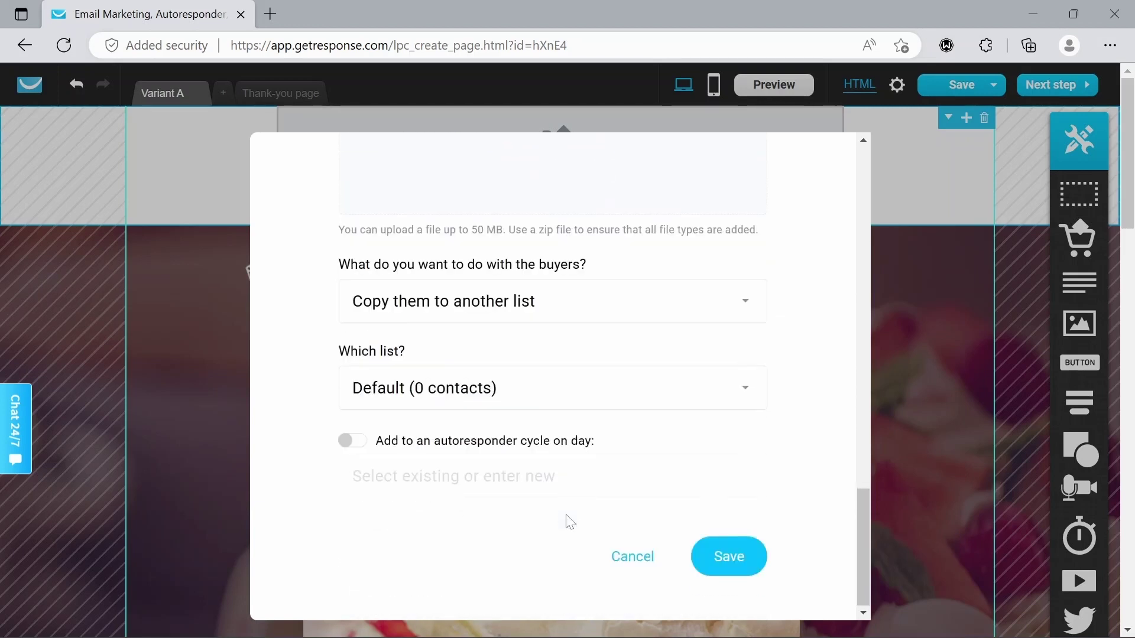
click(616, 555)
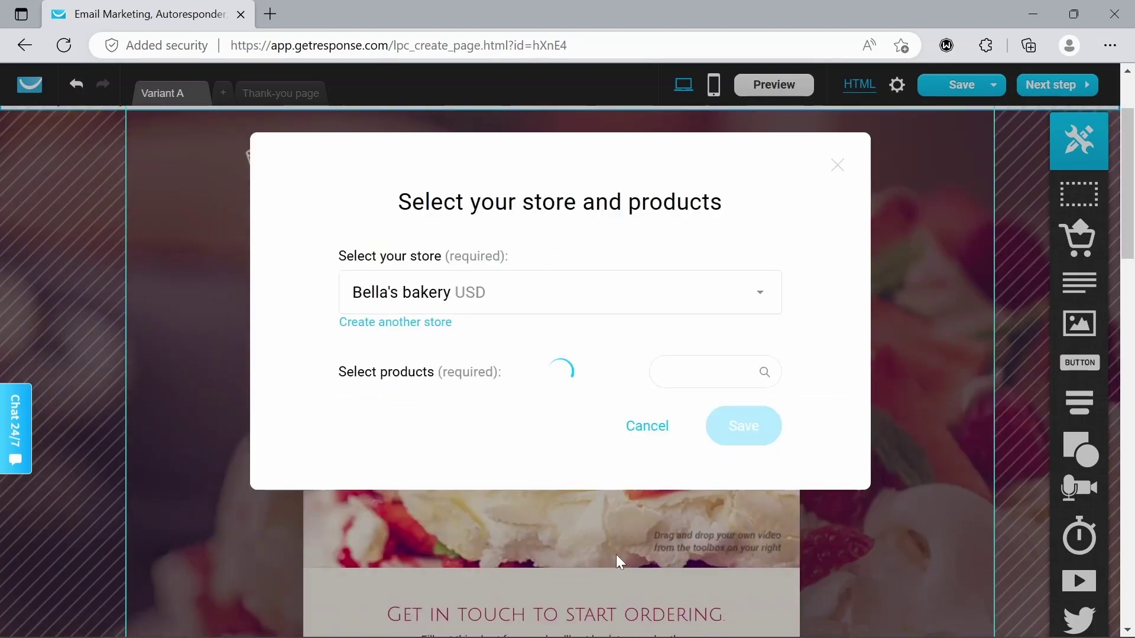
click(823, 165)
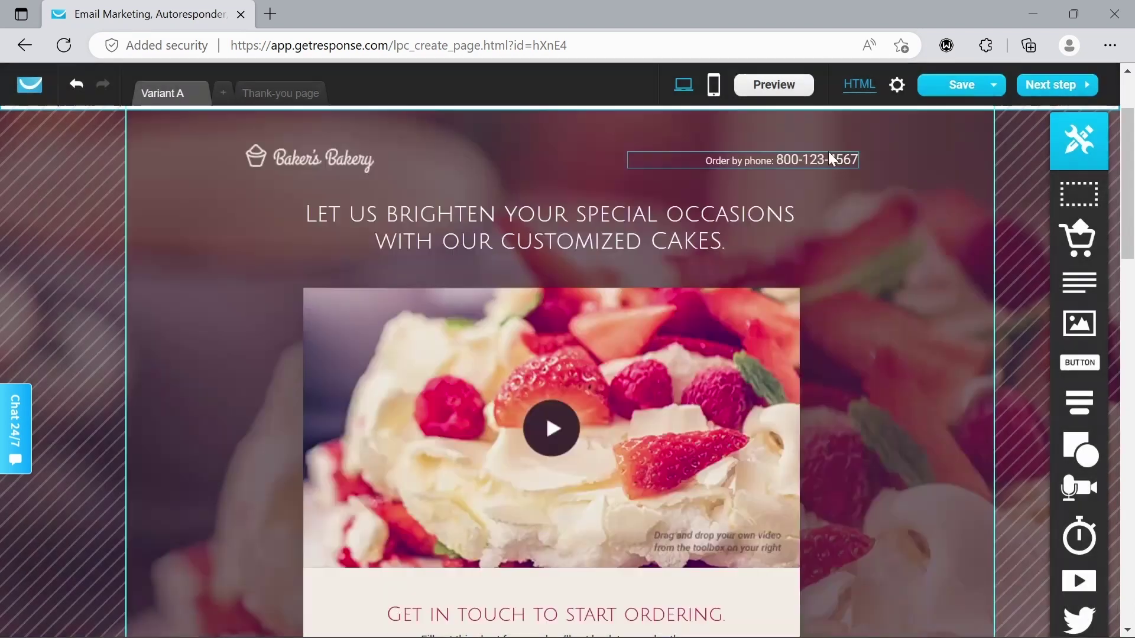
- Place text, image and button blocks, then delete the button, road image and text block
drag(1079, 282, 830, 282)
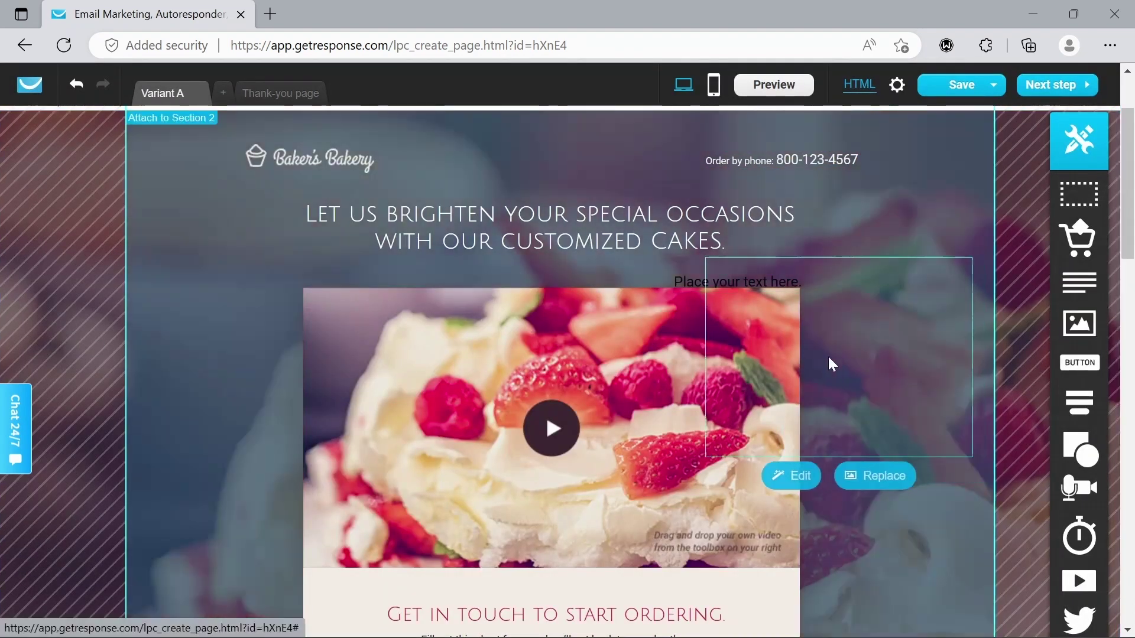
drag(829, 358, 821, 356)
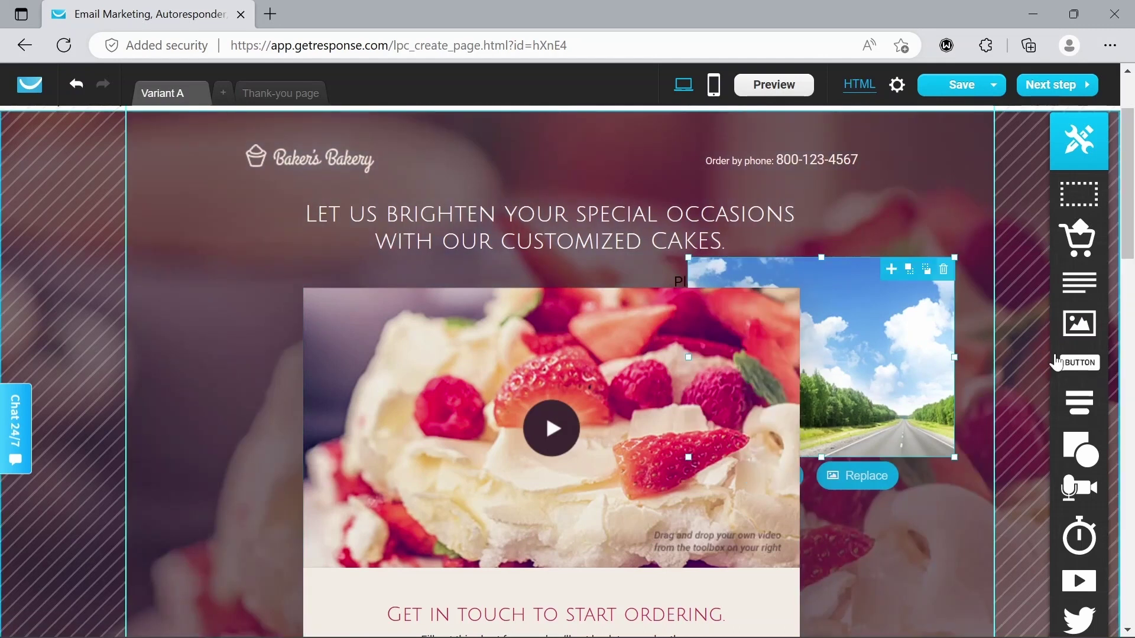
drag(1068, 367, 785, 488)
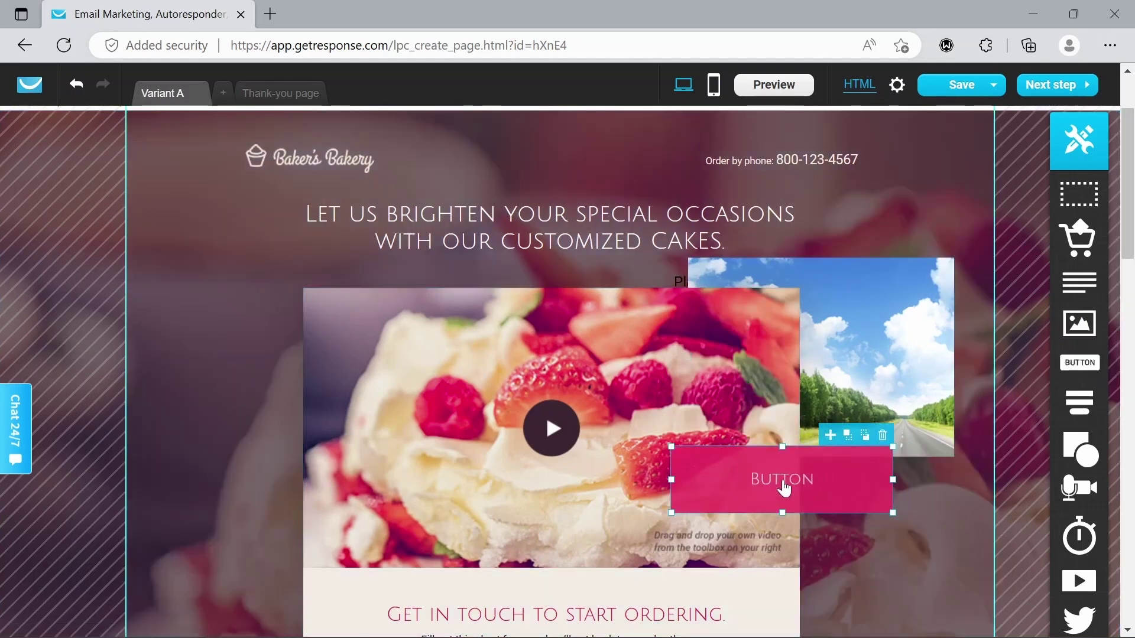
click(883, 435)
click(935, 301)
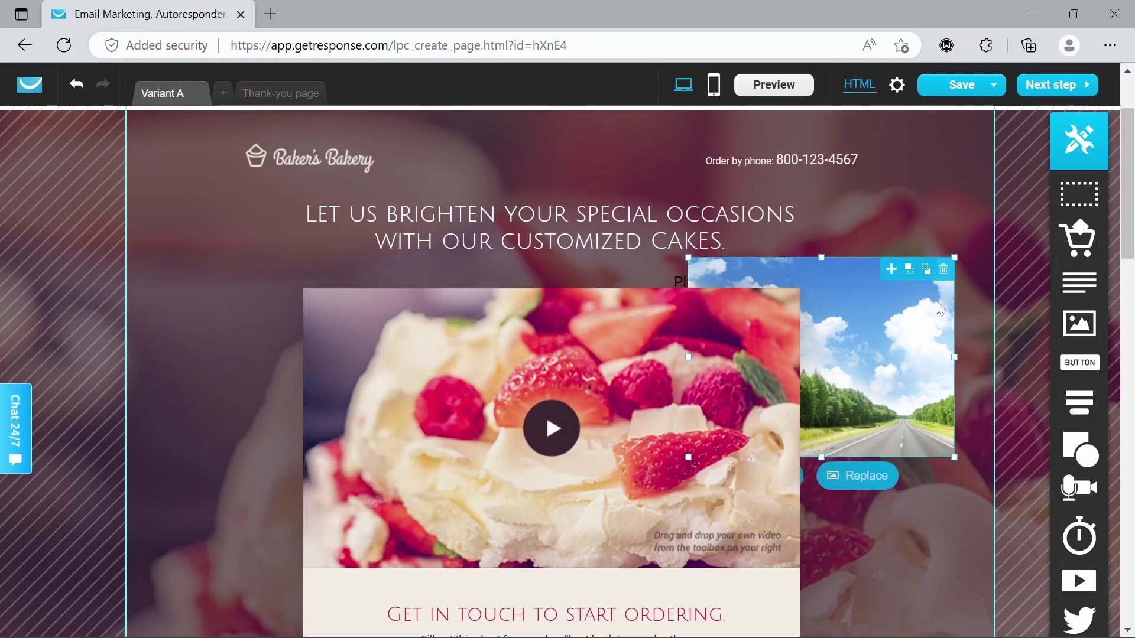
click(944, 269)
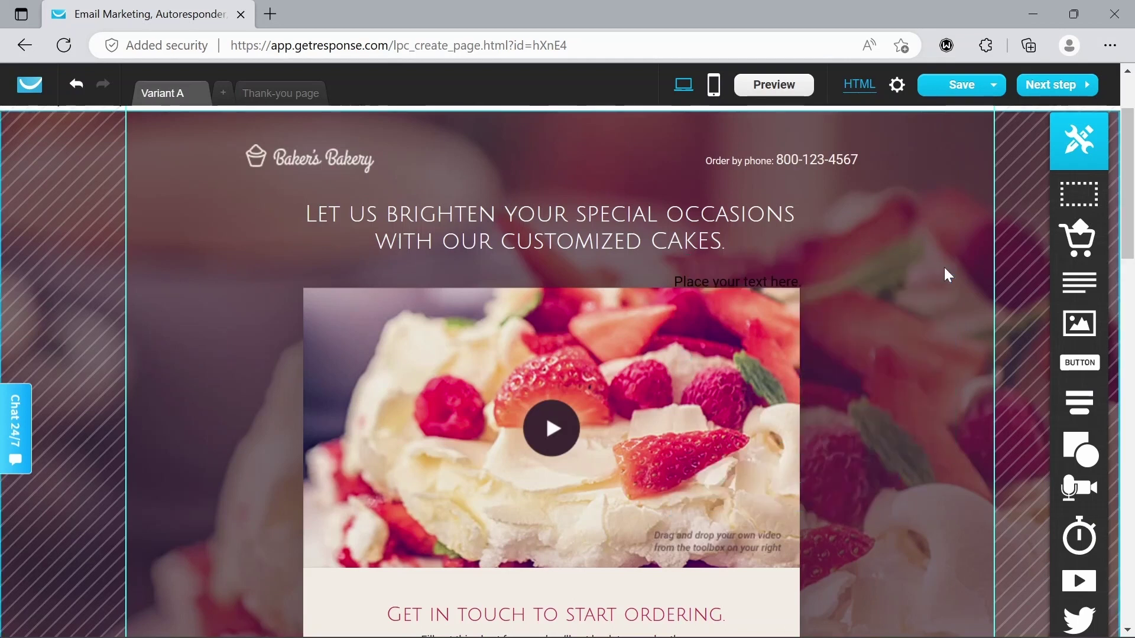
click(768, 279)
click(974, 261)
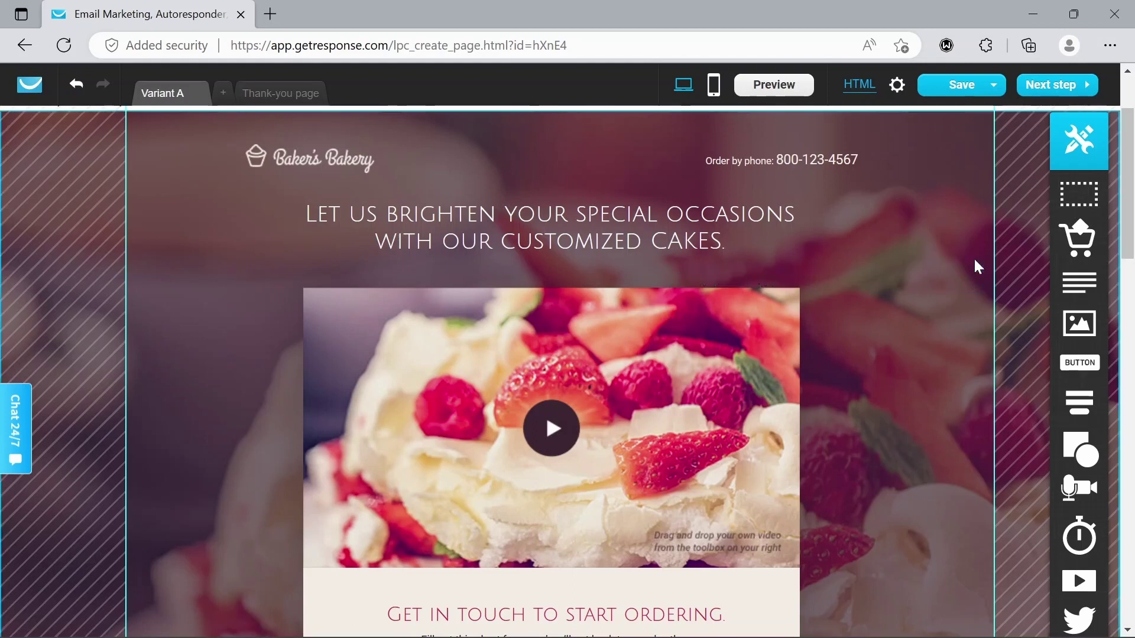
- Add a static sign-up form with name field and 'Sign up!' button beside the video
mouse_move(1080, 404)
drag(1008, 415, 863, 353)
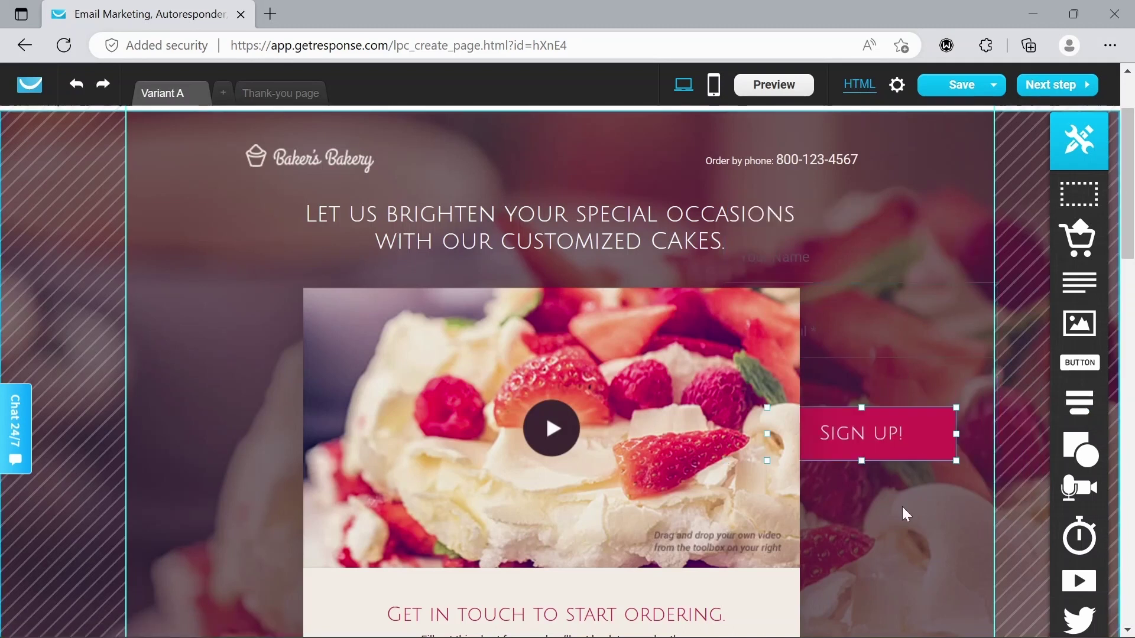
click(645, 223)
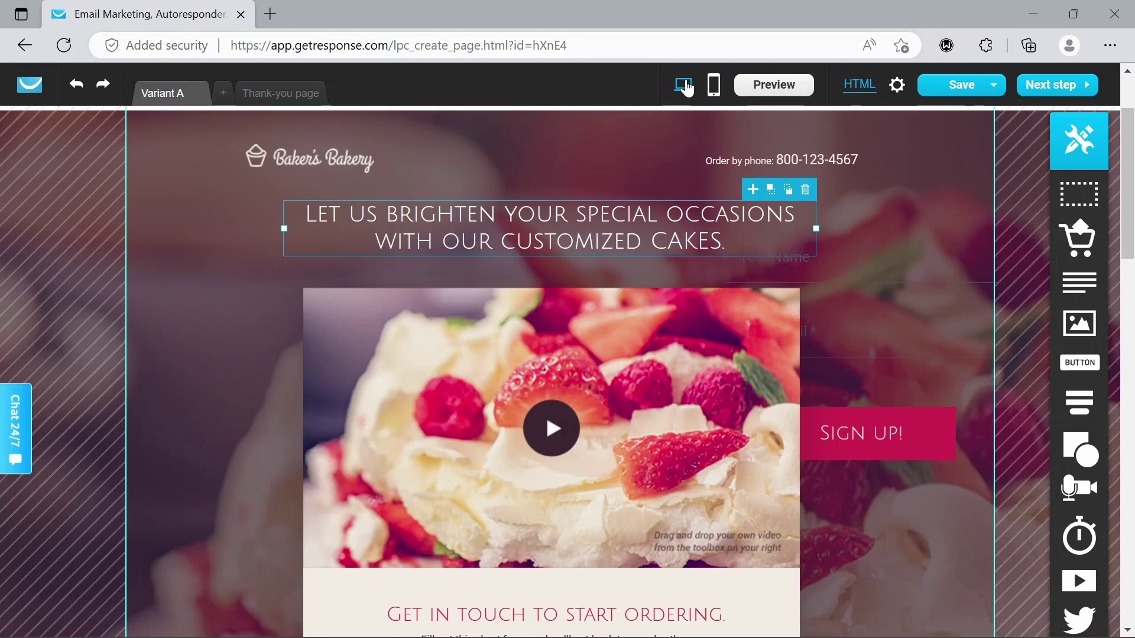
- Preview the landing page on desktop and phone layouts, then close the preview
click(764, 89)
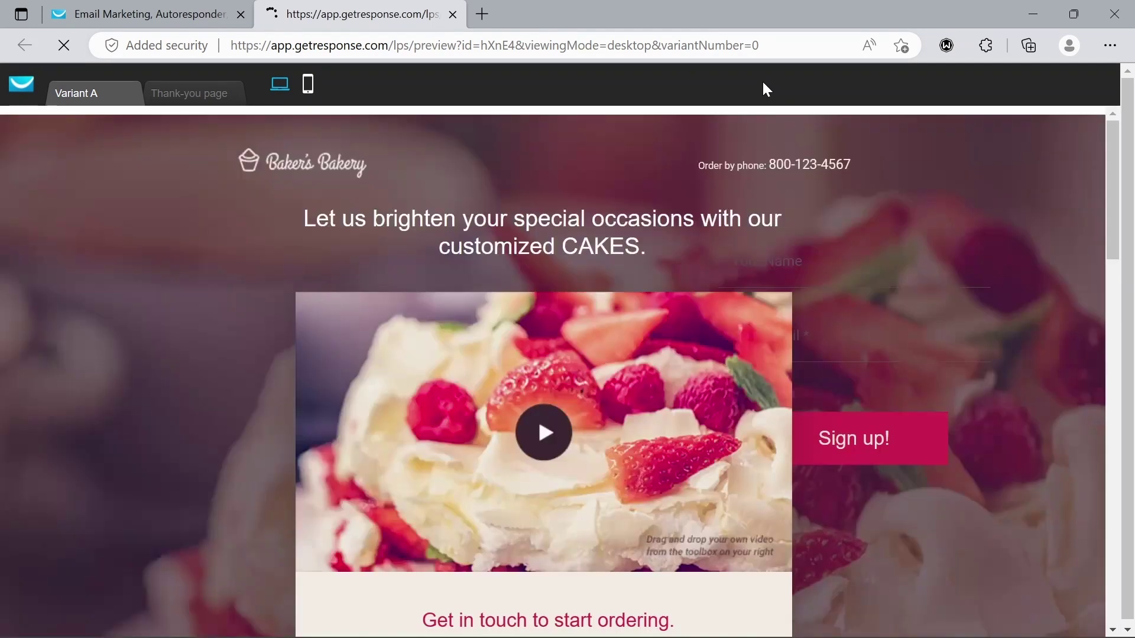
scroll(724, 310, down, 9)
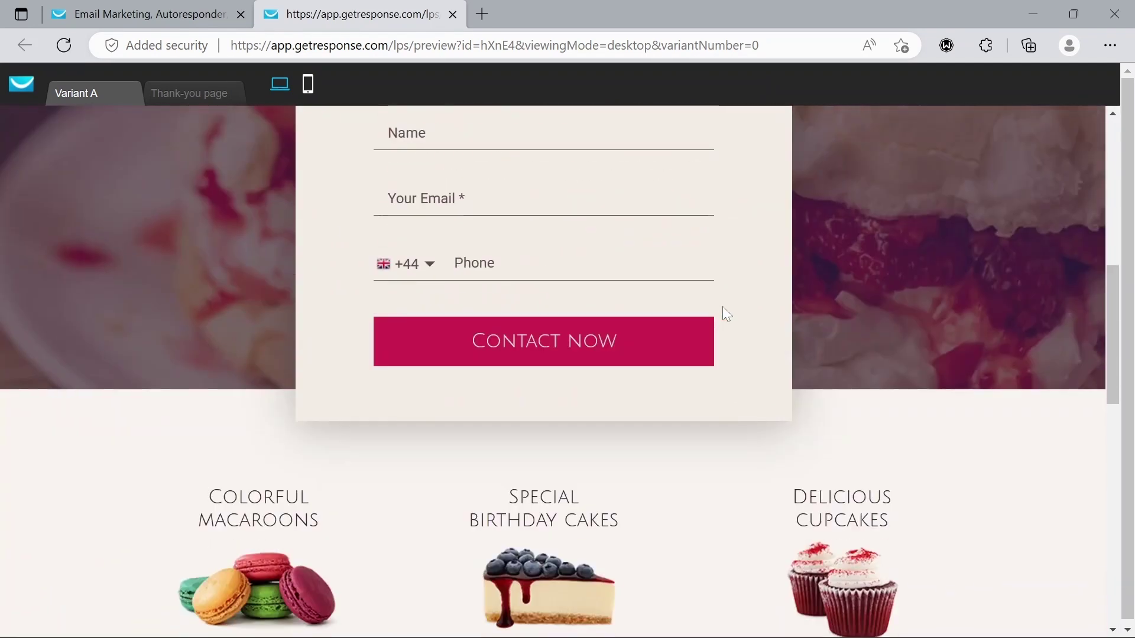
scroll(725, 310, up, 7)
scroll(726, 314, up, 2)
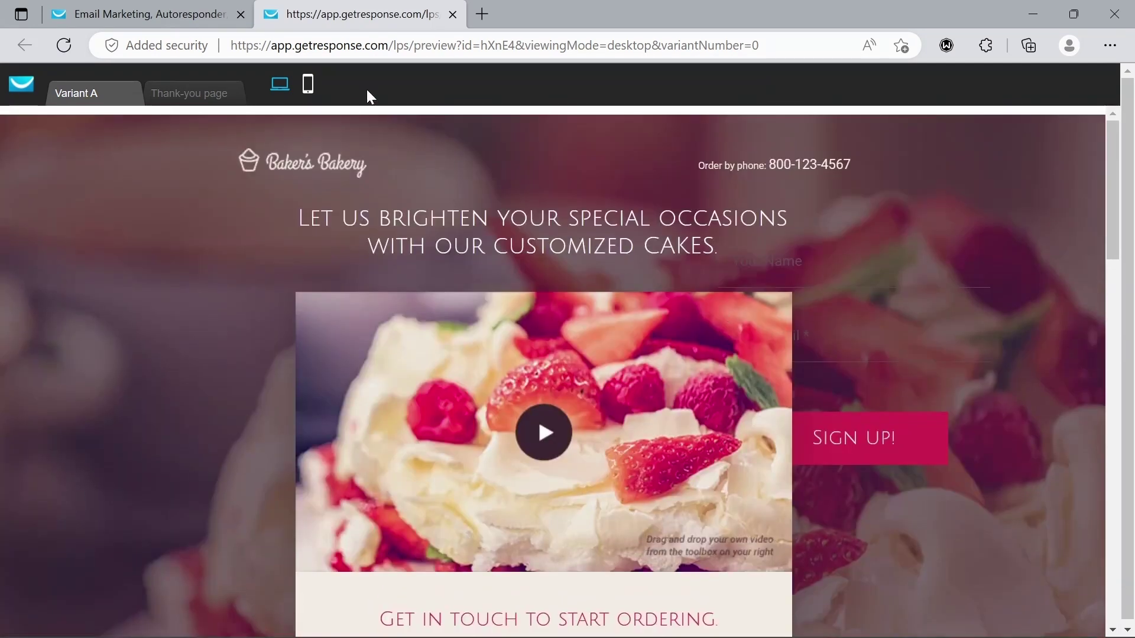
click(307, 84)
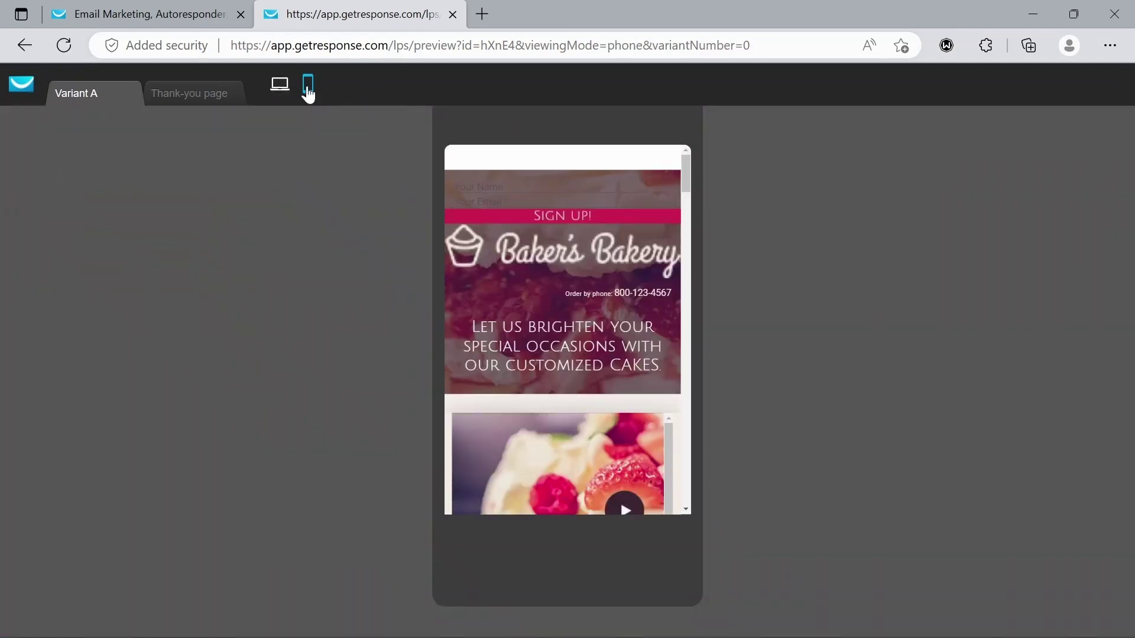
click(452, 14)
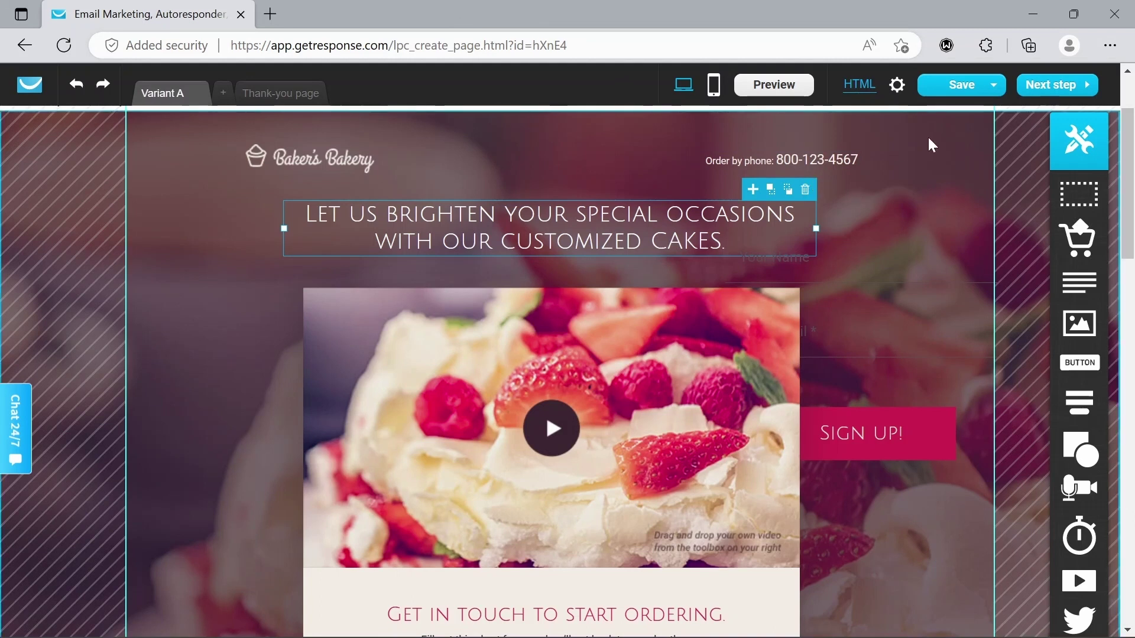
- Generate Variant A's mobile layout from the mobile-versions prompt and review it
mouse_move(981, 94)
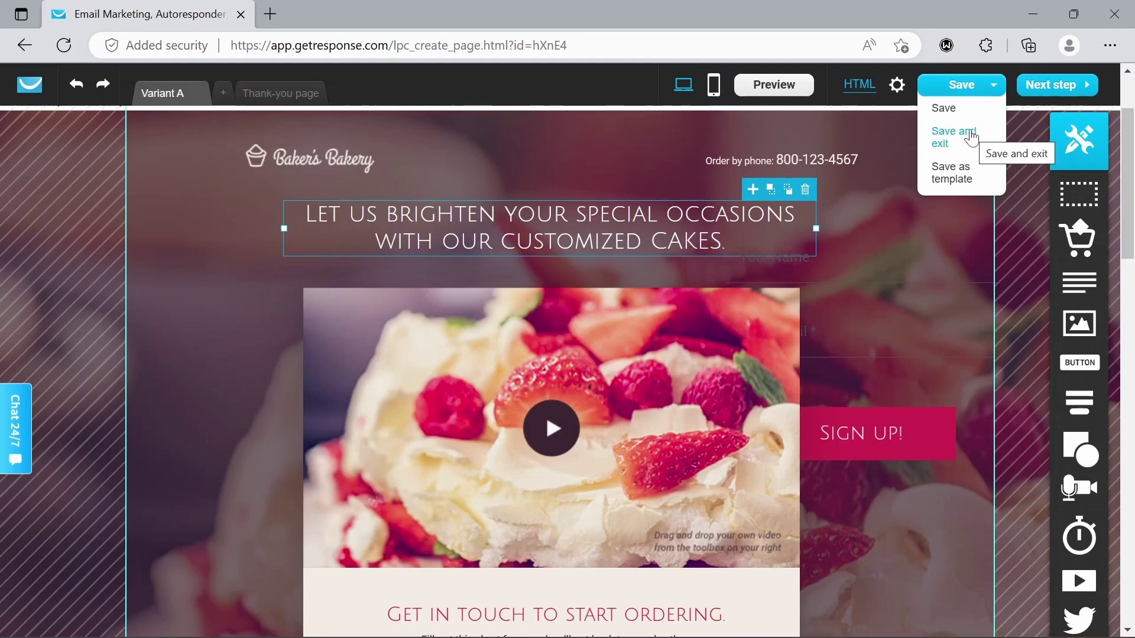
click(1056, 95)
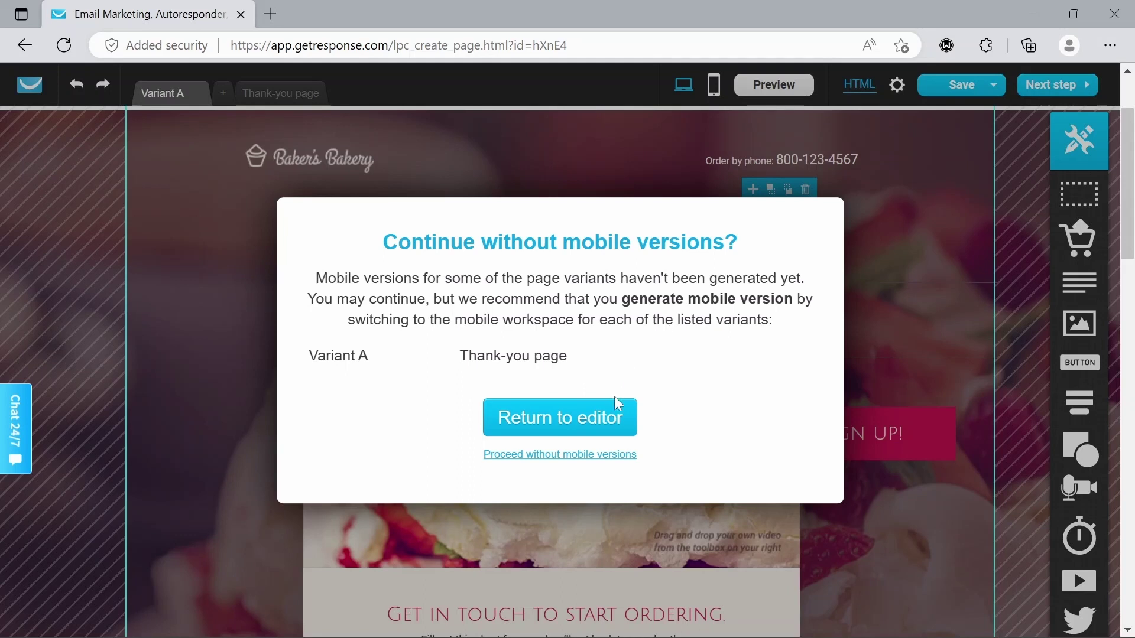
click(606, 418)
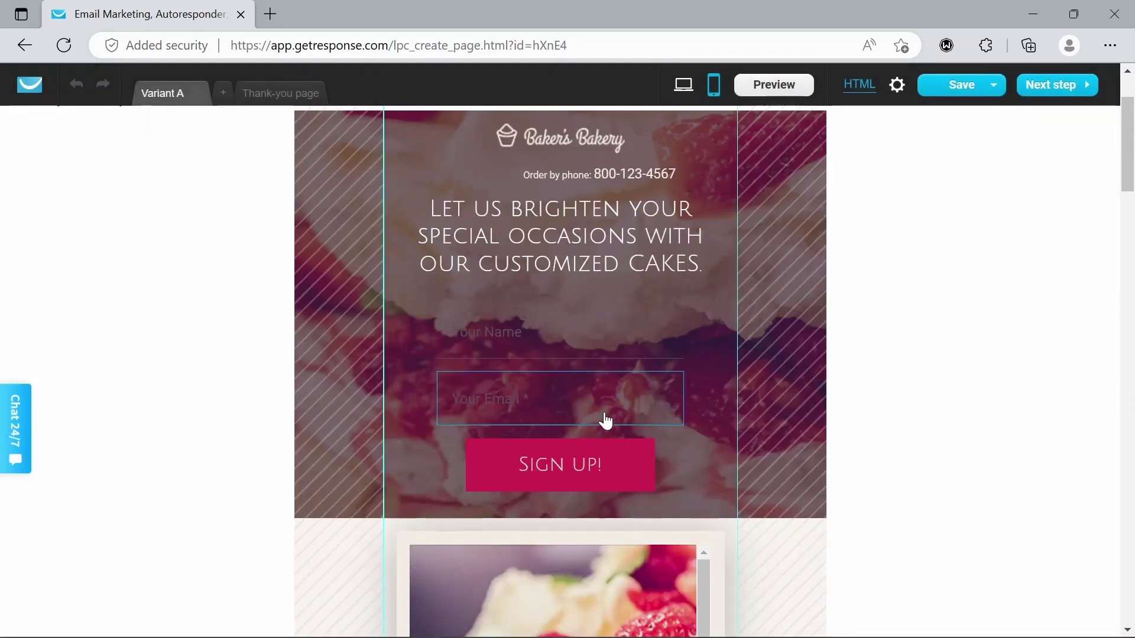
scroll(736, 354, down, 15)
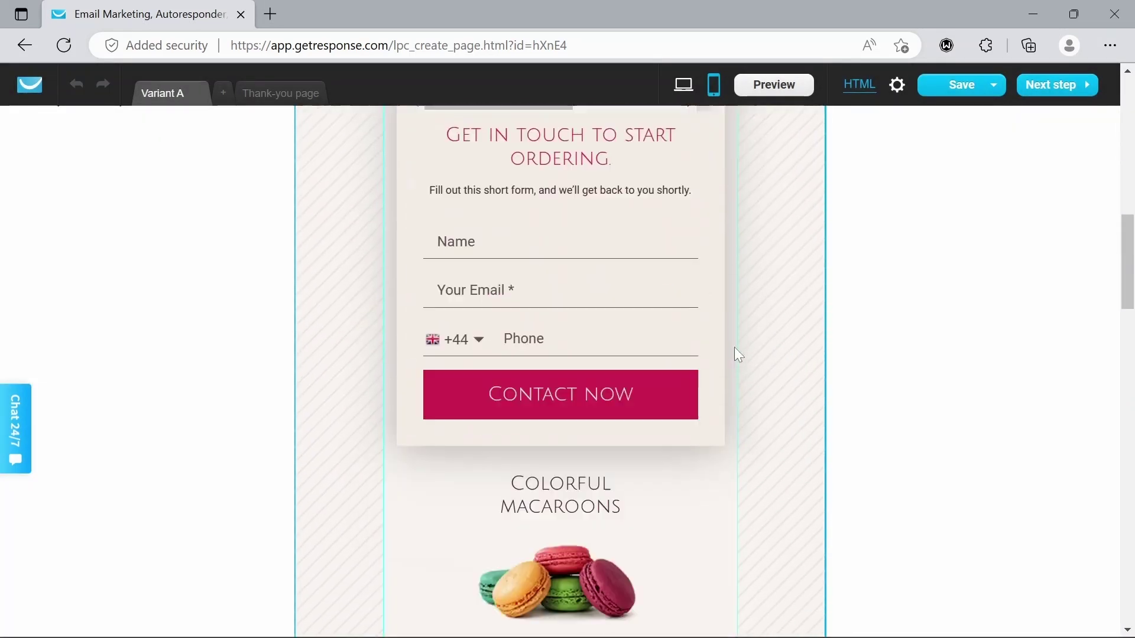
scroll(734, 354, up, 15)
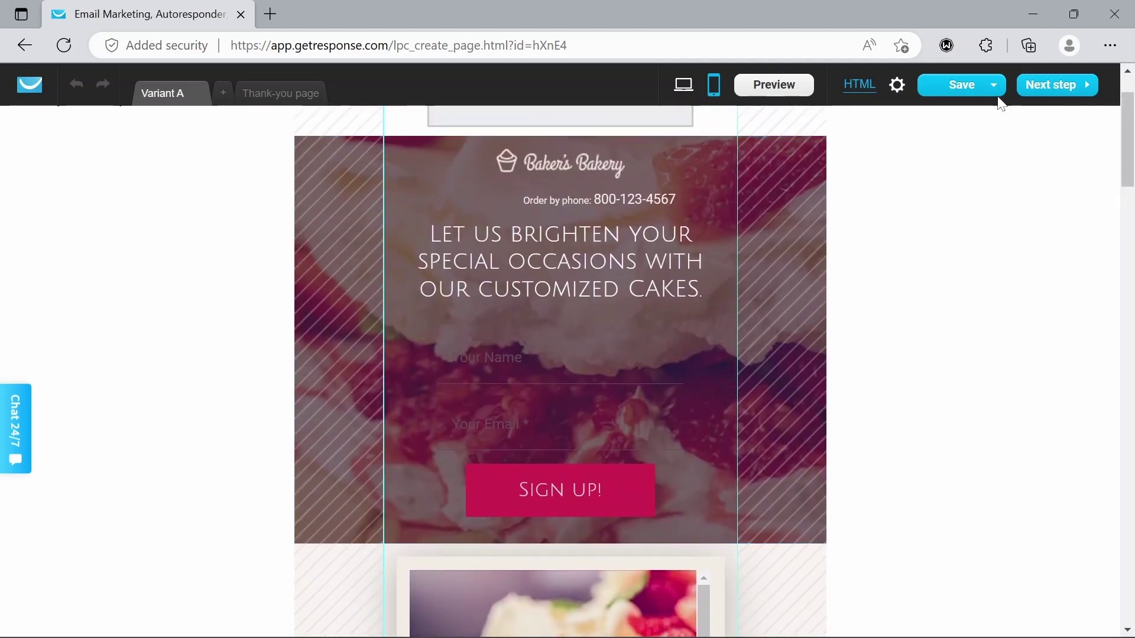
click(1051, 90)
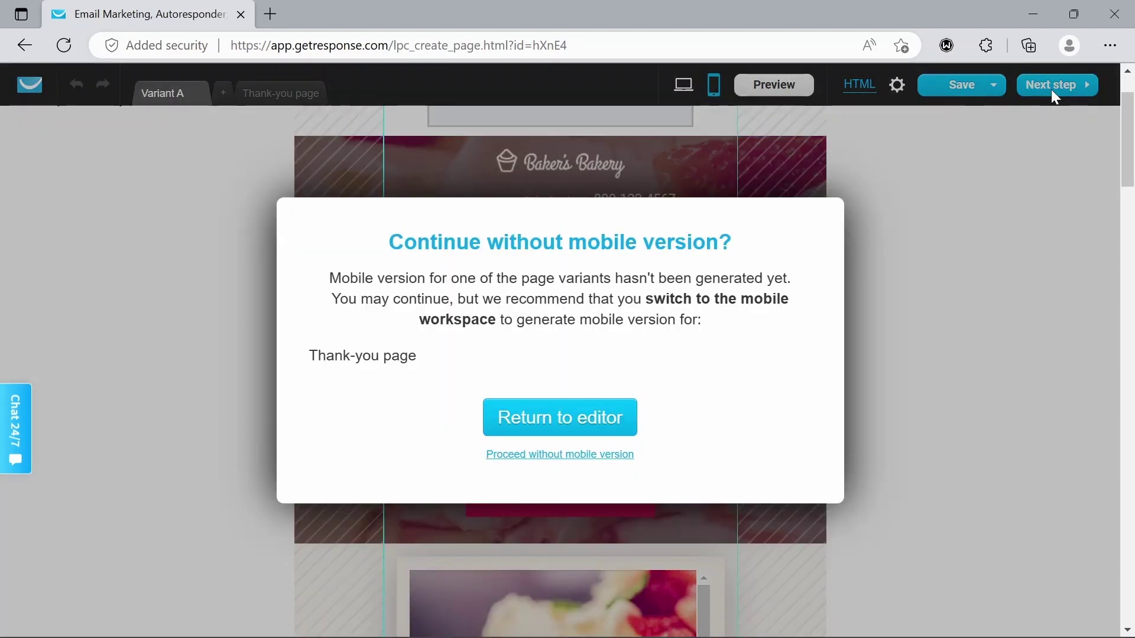
- Proceed without a mobile Thank-you page to reach the landing page settings
click(618, 457)
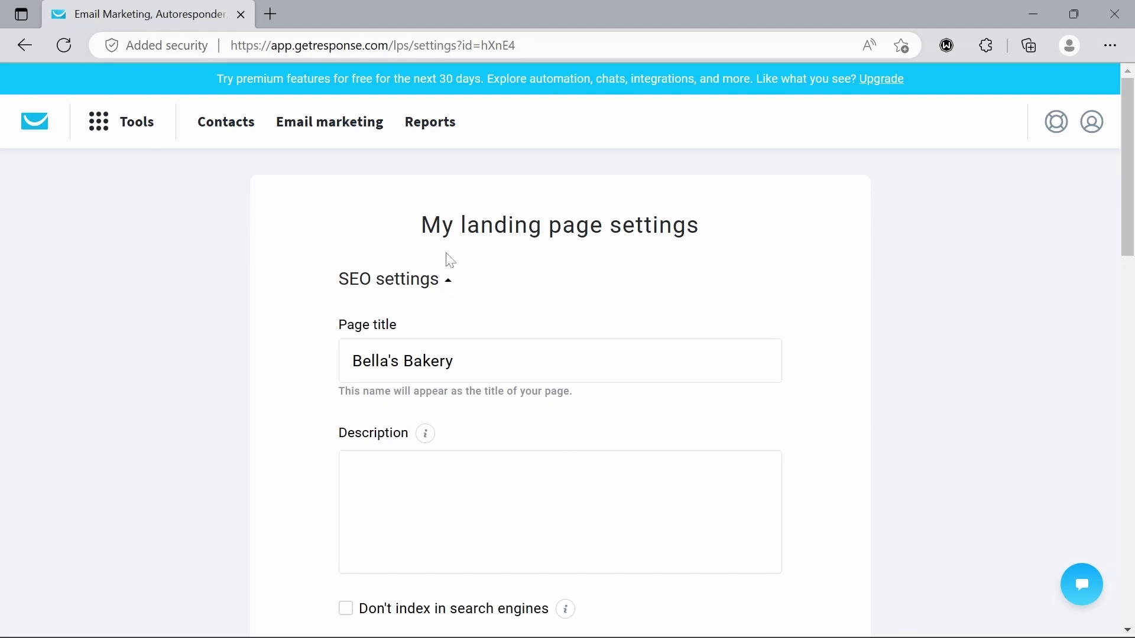
- Collapse SEO settings and turn on Confirmed opt-in with the Default list, cycle day 0
click(448, 282)
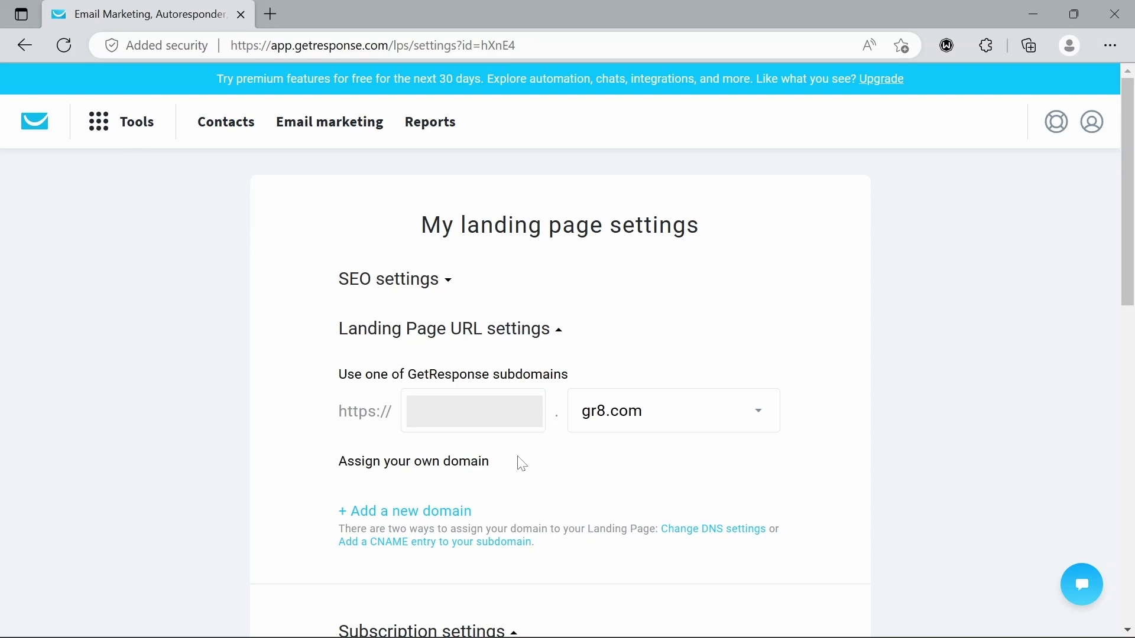
scroll(521, 464, down, 8)
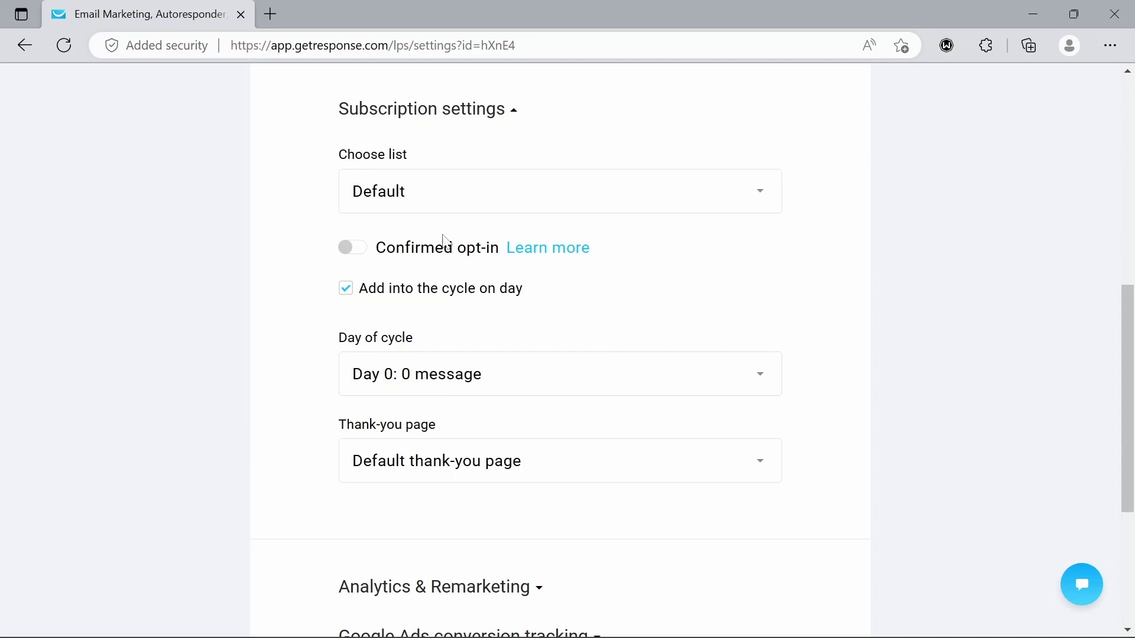
click(358, 249)
scroll(298, 235, down, 5)
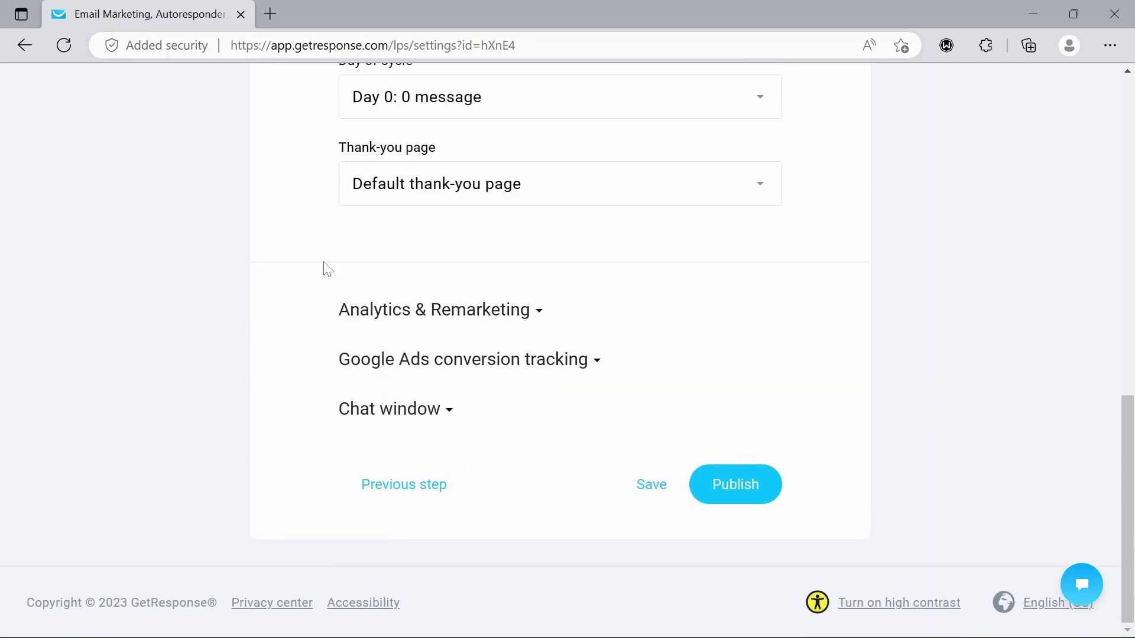
- Expand and collapse Analytics & Remarketing, then publish the Bella's Bakery landing page
click(490, 313)
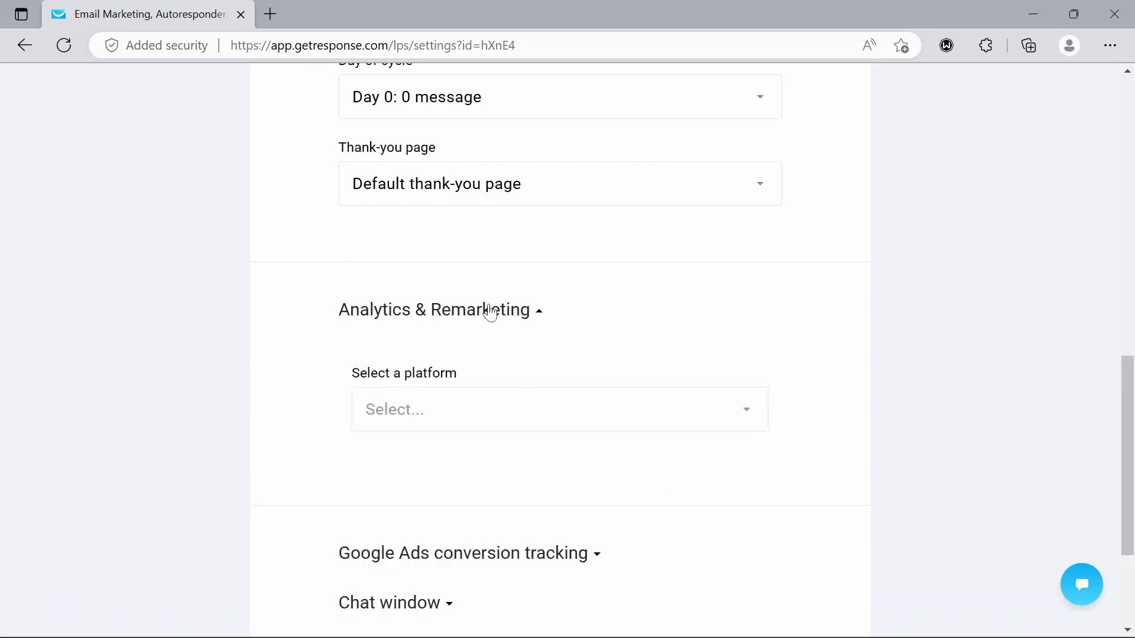
click(490, 313)
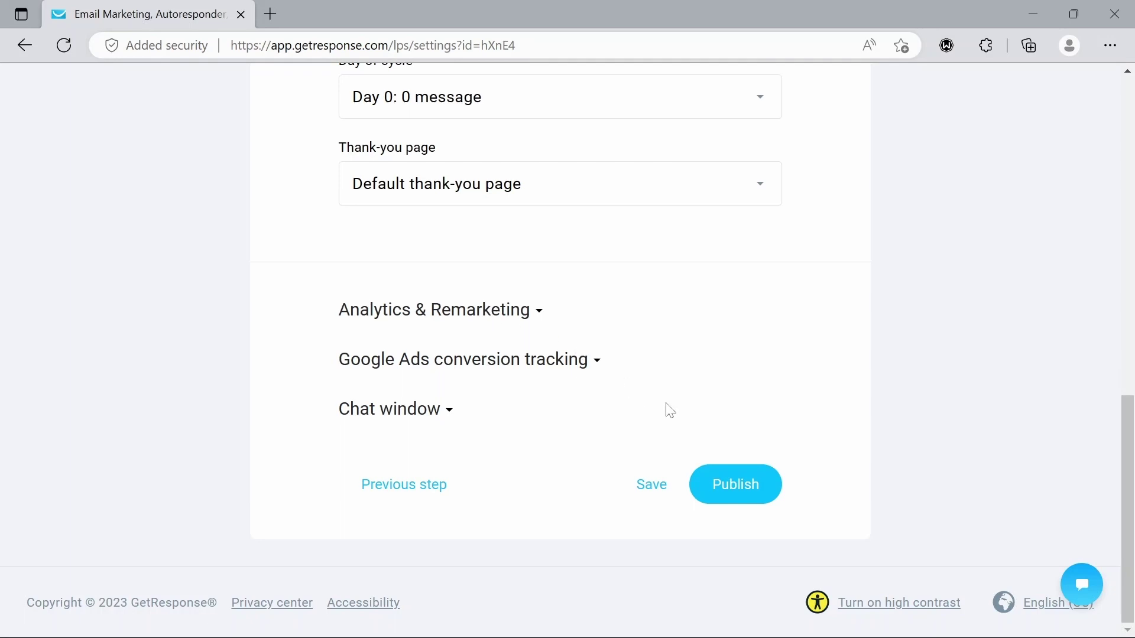
click(745, 492)
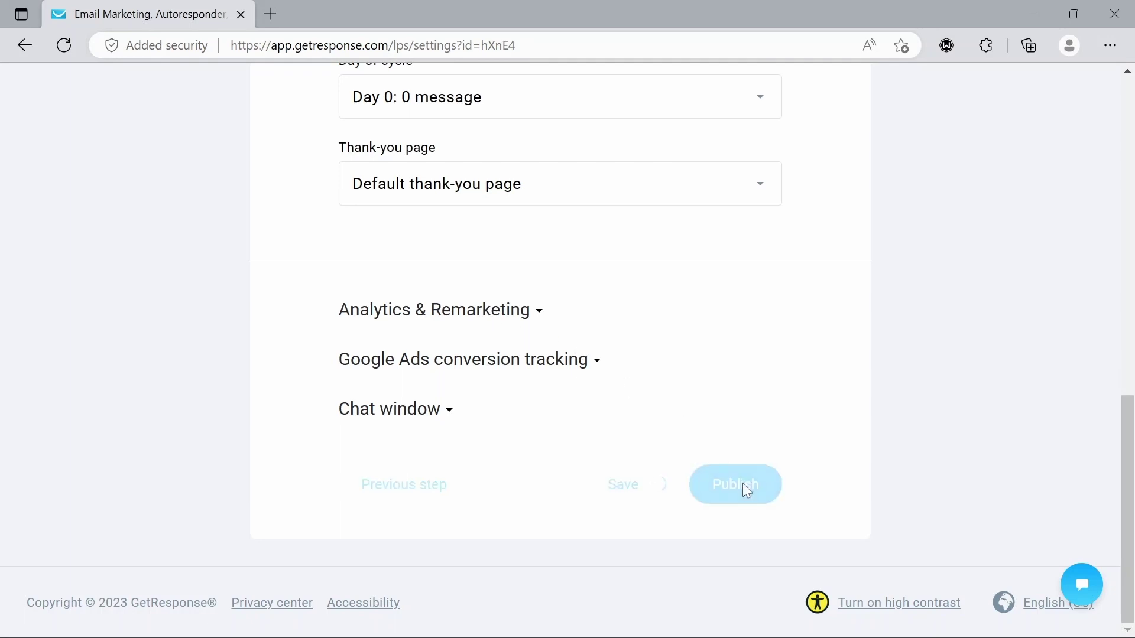